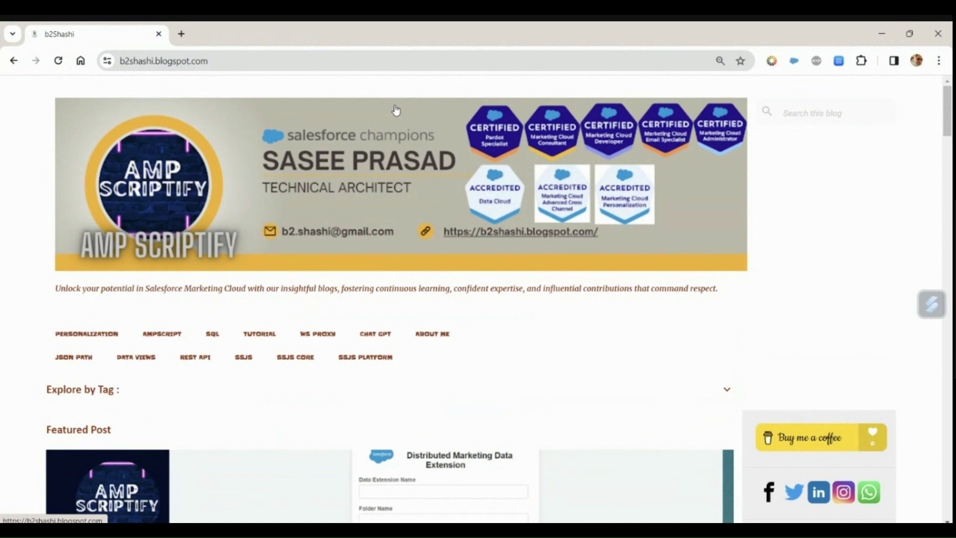
Step: Search the blog for 'spf' and browse the Sender Authentication Package posts on SPF, DMARC and DKIM
{"action": "left_click", "coordinate": [827, 112]}
{"action": "type", "text": "spf"}
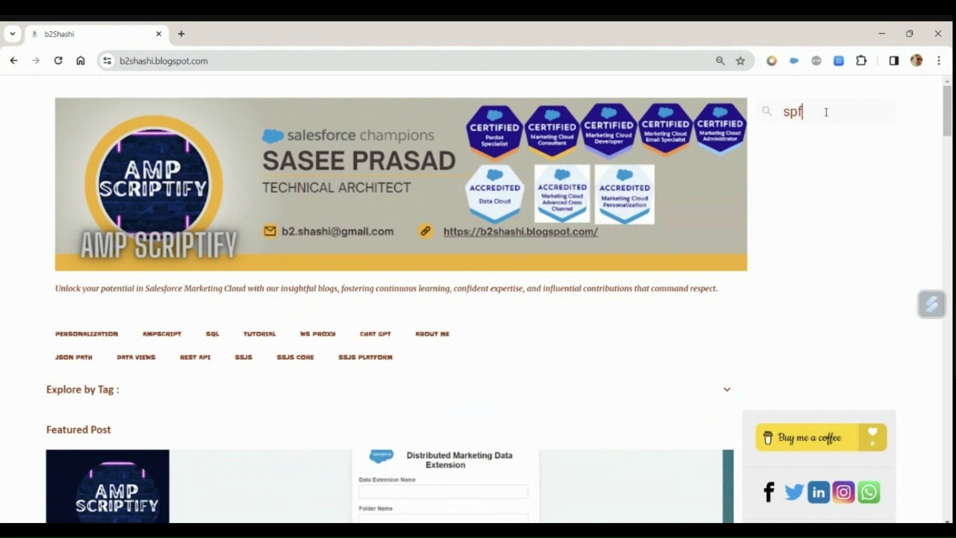
{"action": "key", "text": "Return"}
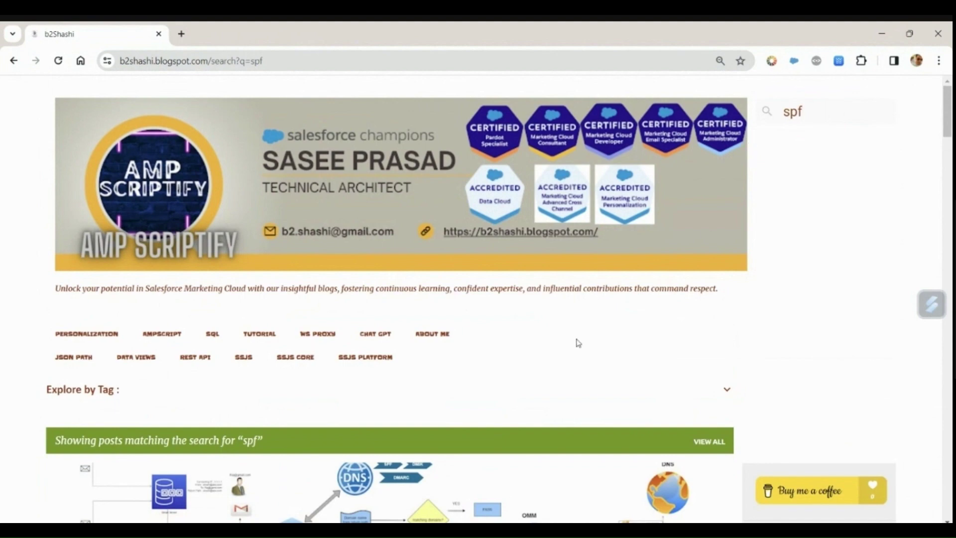
{"action": "scroll", "coordinate": [576, 342], "scroll_direction": "down", "scroll_amount": 3}
{"action": "scroll", "coordinate": [422, 413], "scroll_direction": "down", "scroll_amount": 1}
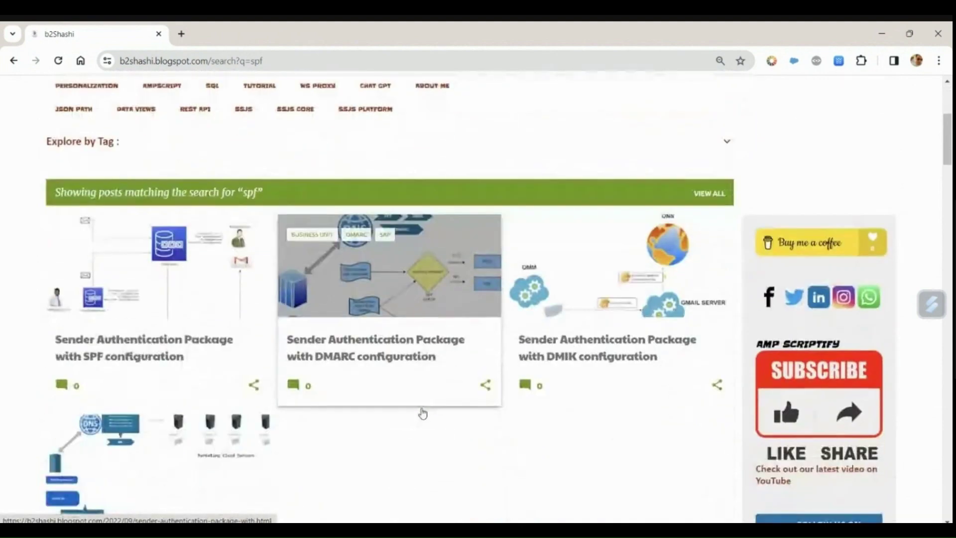
{"action": "scroll", "coordinate": [422, 412], "scroll_direction": "down", "scroll_amount": 1}
{"action": "scroll", "coordinate": [423, 413], "scroll_direction": "down", "scroll_amount": 1}
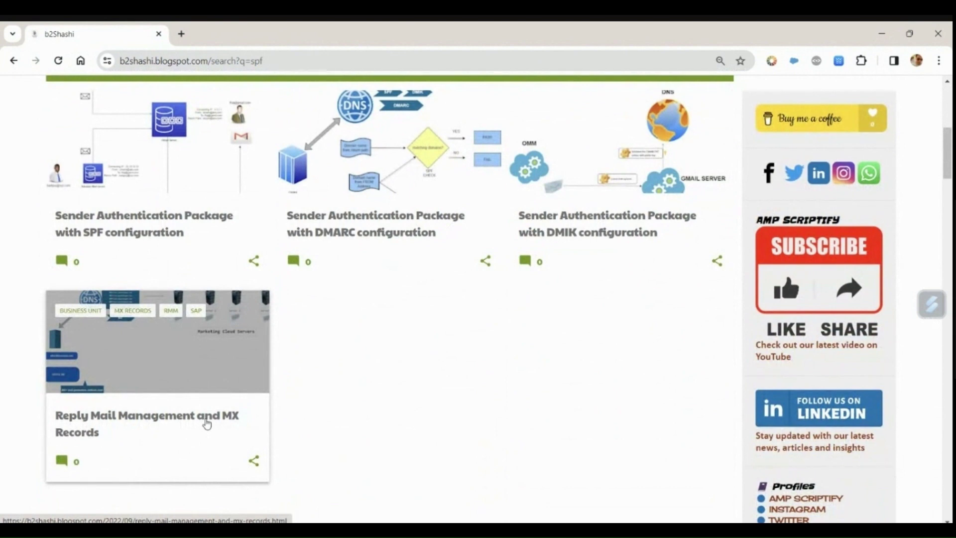
{"action": "scroll", "coordinate": [207, 424], "scroll_direction": "up", "scroll_amount": 1}
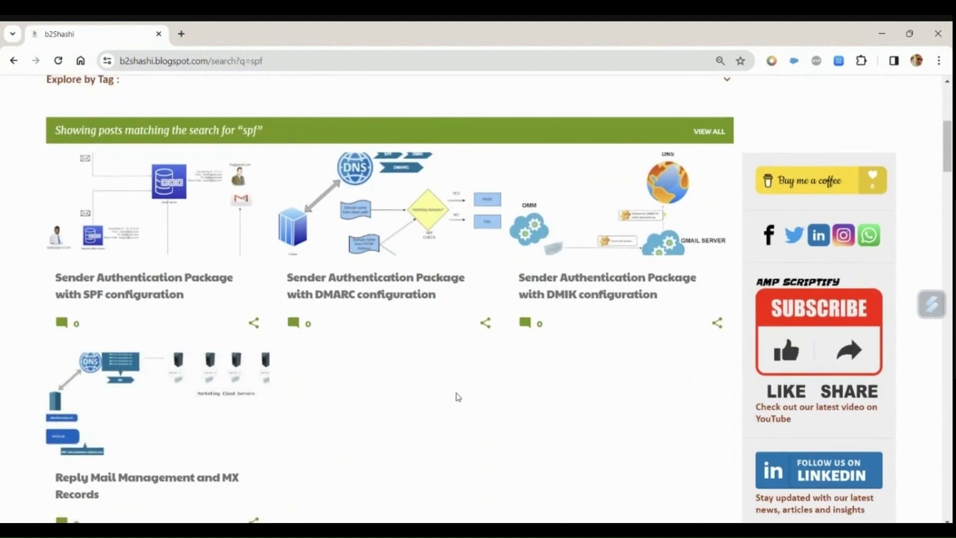
{"action": "scroll", "coordinate": [455, 397], "scroll_direction": "up", "scroll_amount": 1}
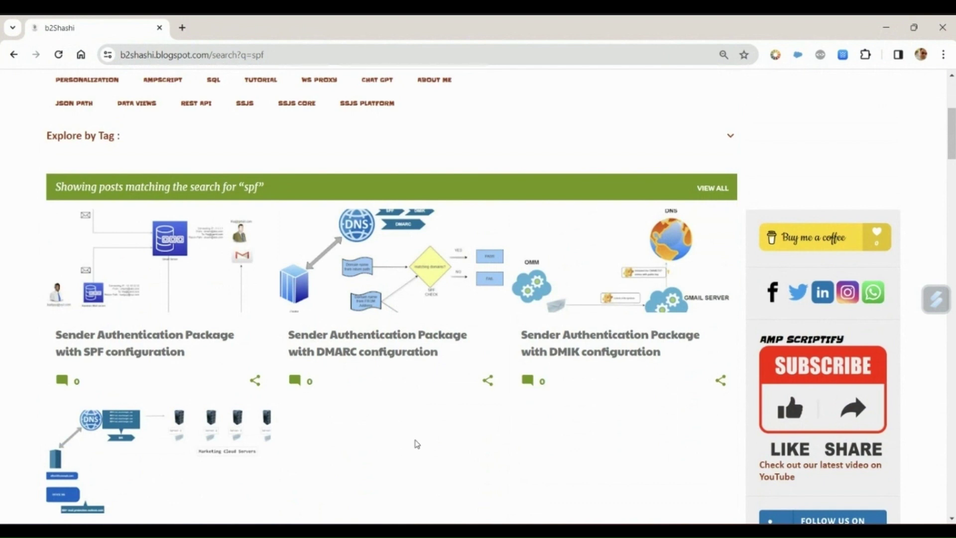
Step: Switch to Marketing Cloud Setup and open Account Settings under Company Settings
{"action": "mouse_move", "coordinate": [634, 516]}
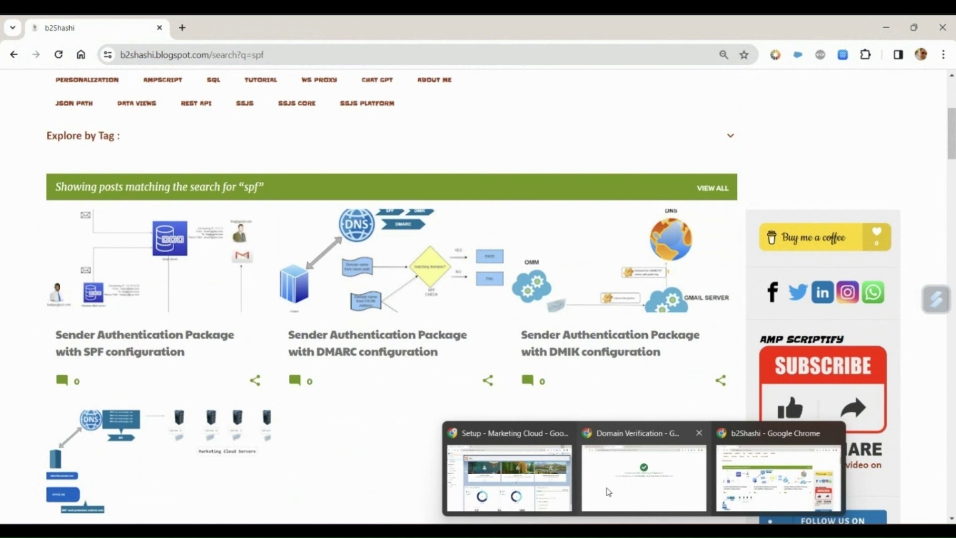
{"action": "left_click", "coordinate": [543, 477]}
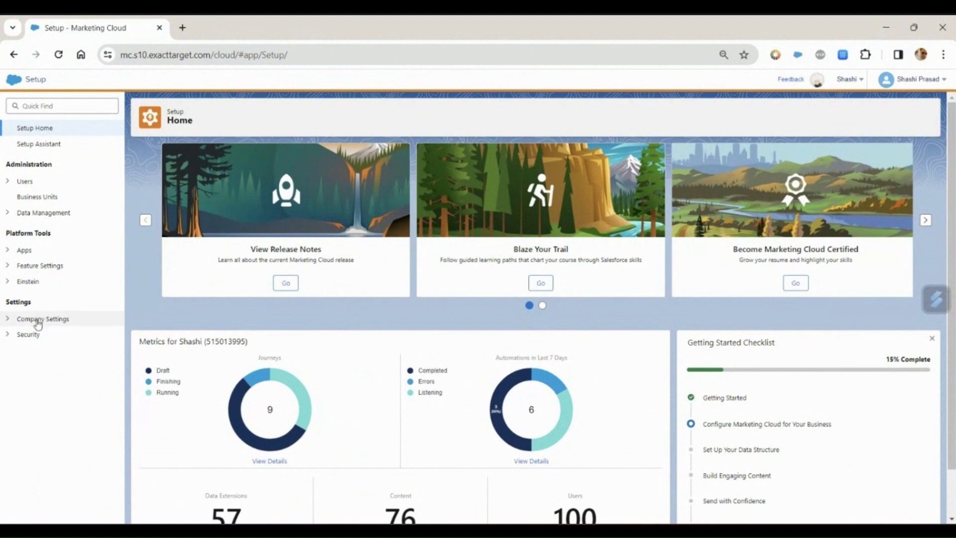
{"action": "left_click", "coordinate": [12, 320]}
{"action": "left_click", "coordinate": [50, 335]}
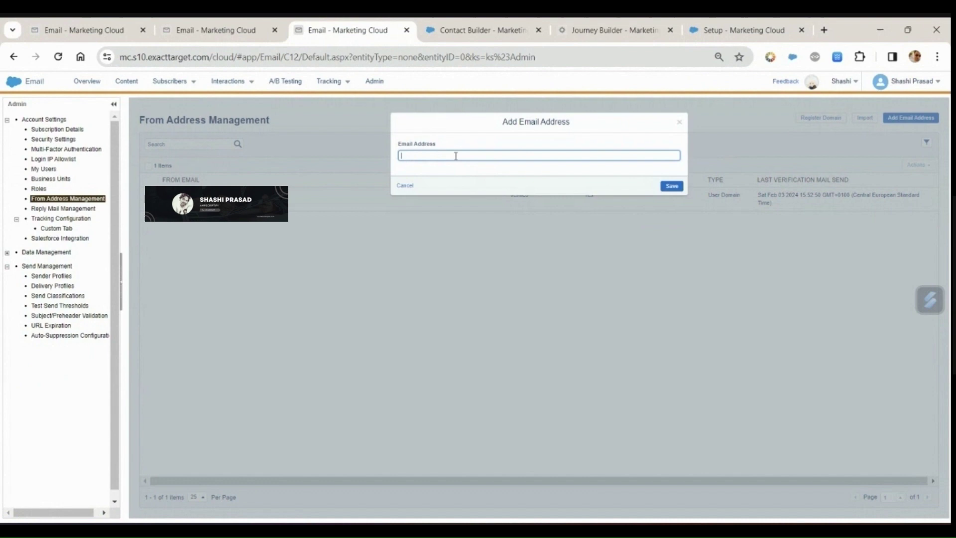
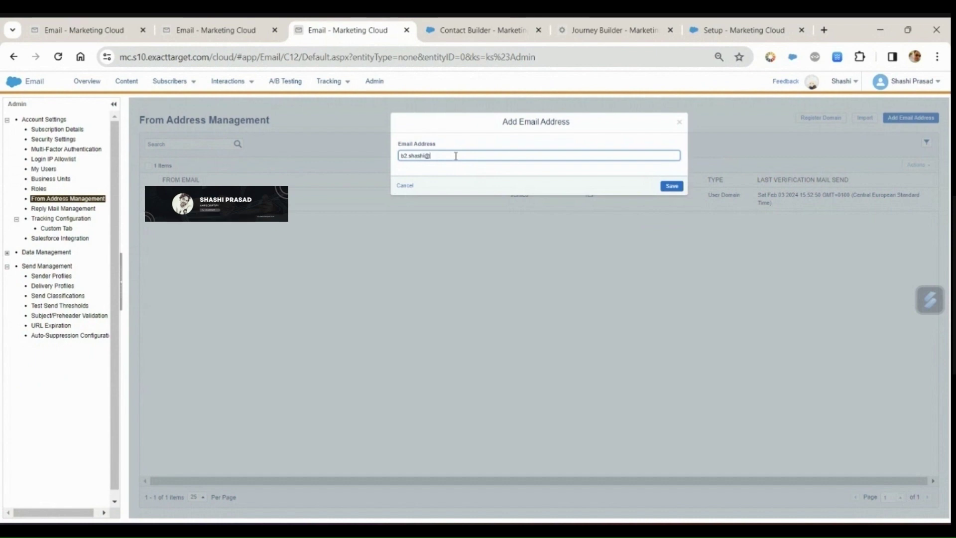
Step: Save the new sender address, confirm it through Gmail's verification link, and return to Marketing Cloud
{"action": "left_click", "coordinate": [669, 188]}
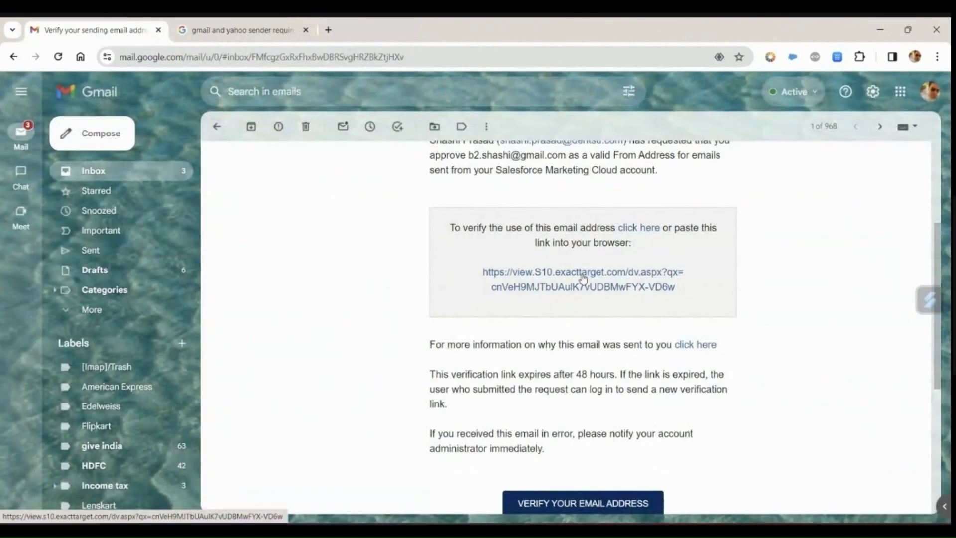
{"action": "left_click", "coordinate": [581, 274]}
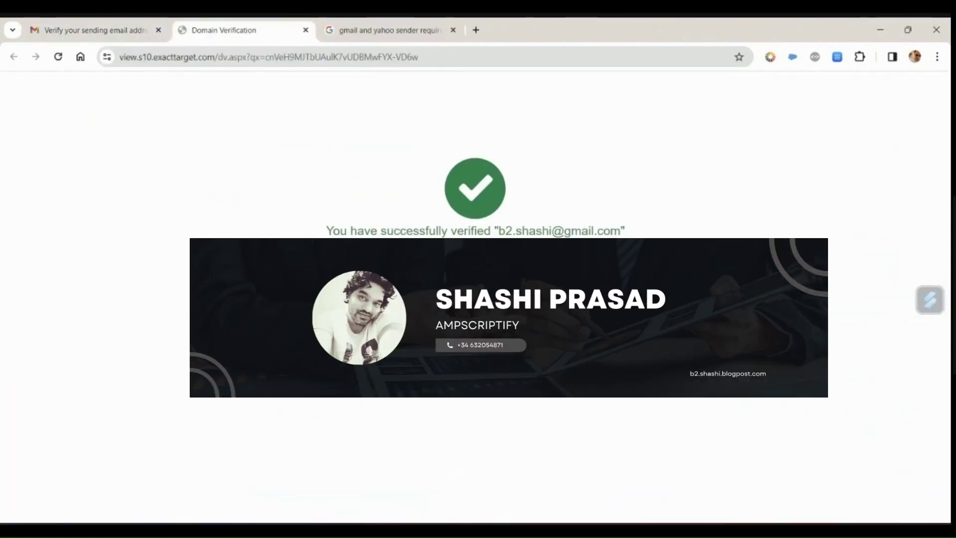
{"action": "left_click", "coordinate": [506, 473]}
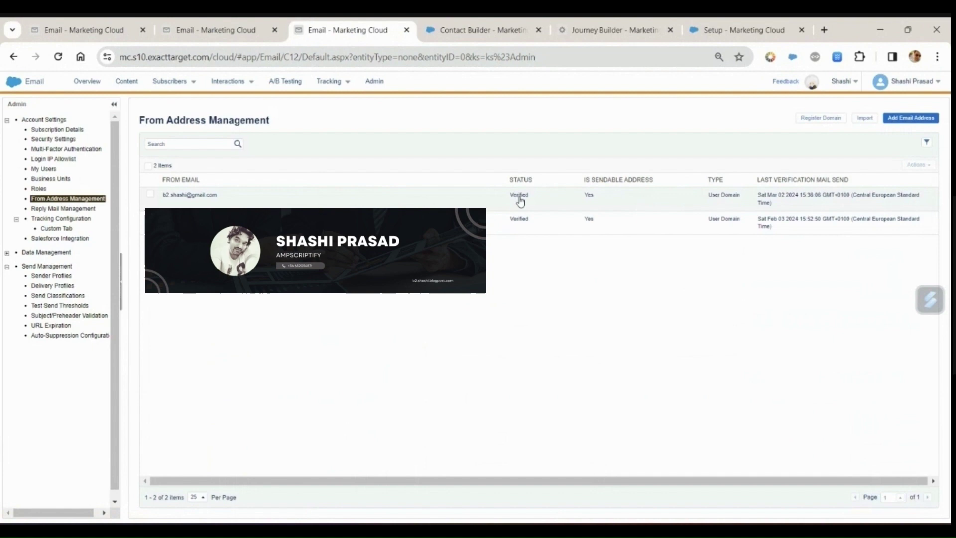
Step: Copy the verified address and start a new sender profile, filling in its name and external key
{"action": "left_click_drag", "start_coordinate": [221, 198], "coordinate": [166, 198]}
{"action": "key", "text": "ctrl+c"}
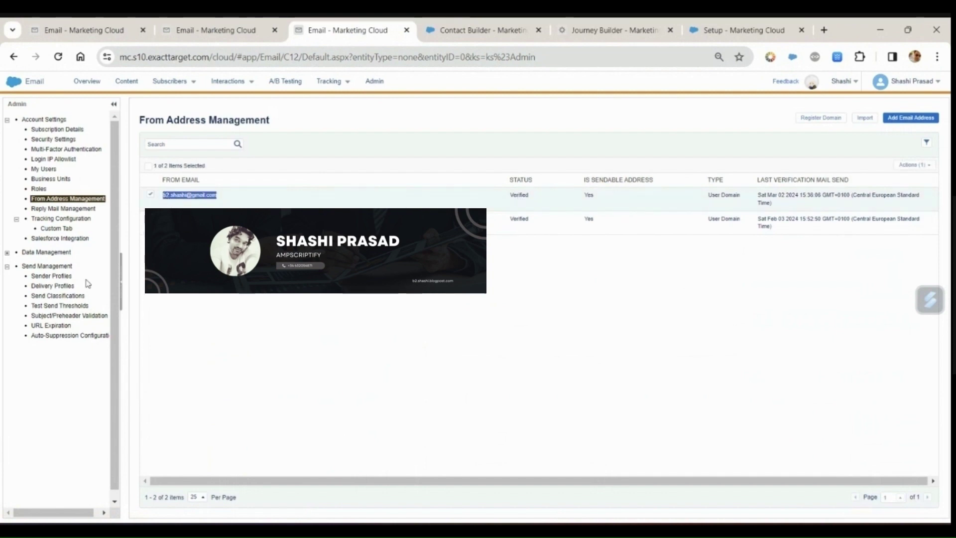
{"action": "left_click", "coordinate": [69, 276]}
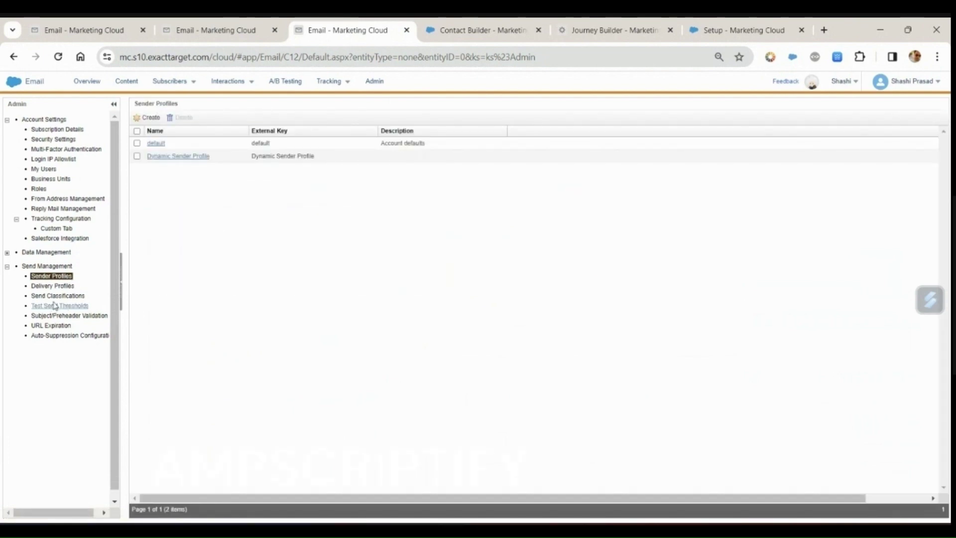
{"action": "left_click", "coordinate": [150, 118]}
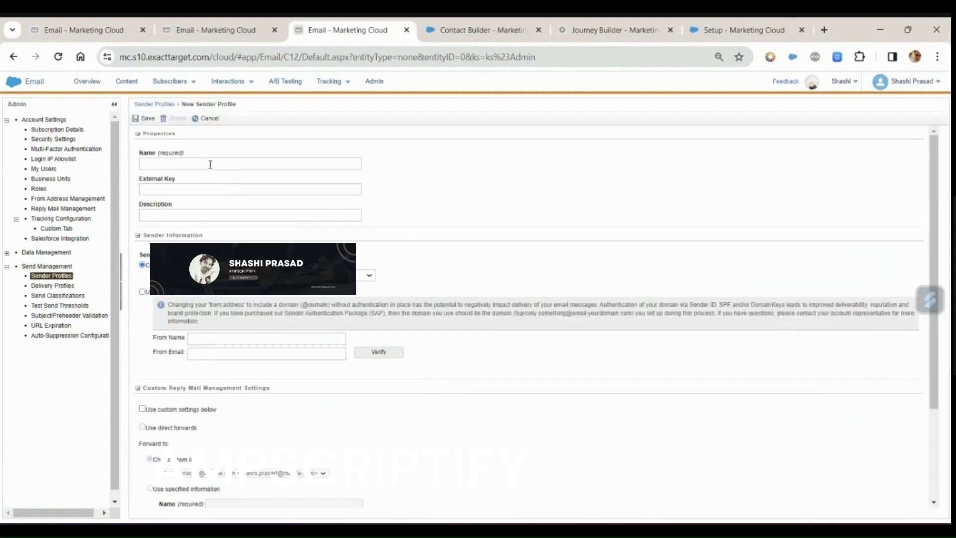
{"action": "left_click", "coordinate": [190, 165]}
{"action": "left_click", "coordinate": [190, 164]}
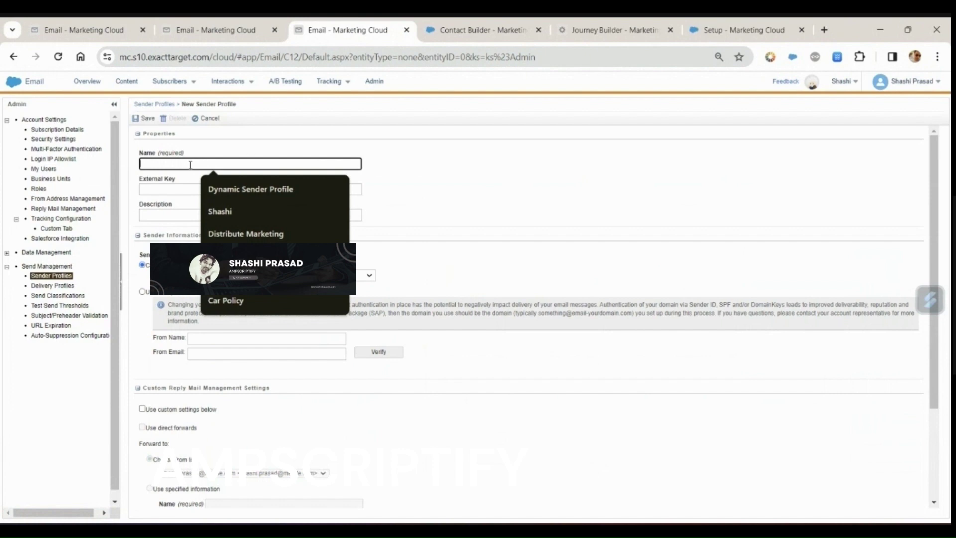
{"action": "type", "text": "Shashi"}
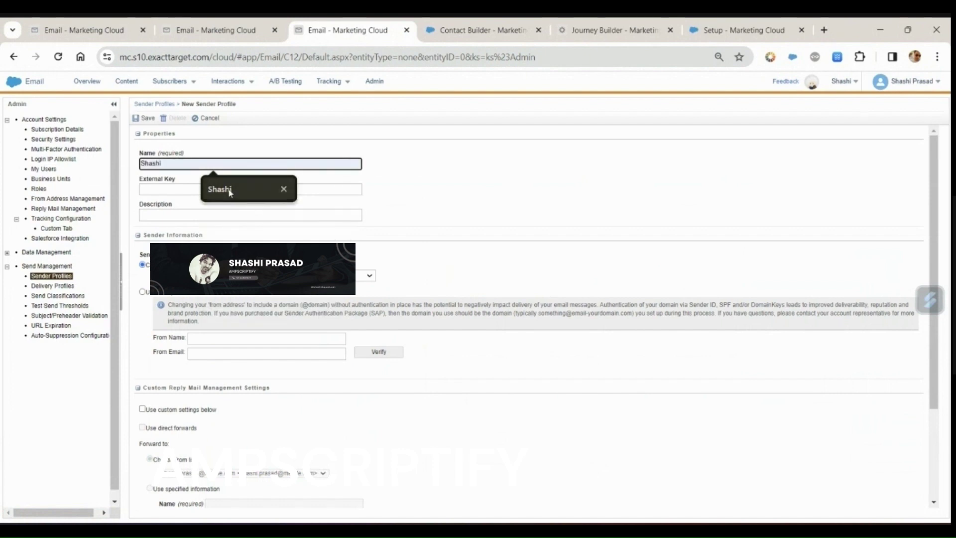
{"action": "left_click", "coordinate": [230, 193]}
{"action": "left_click", "coordinate": [169, 188]}
{"action": "type", "text": "Shashi"}
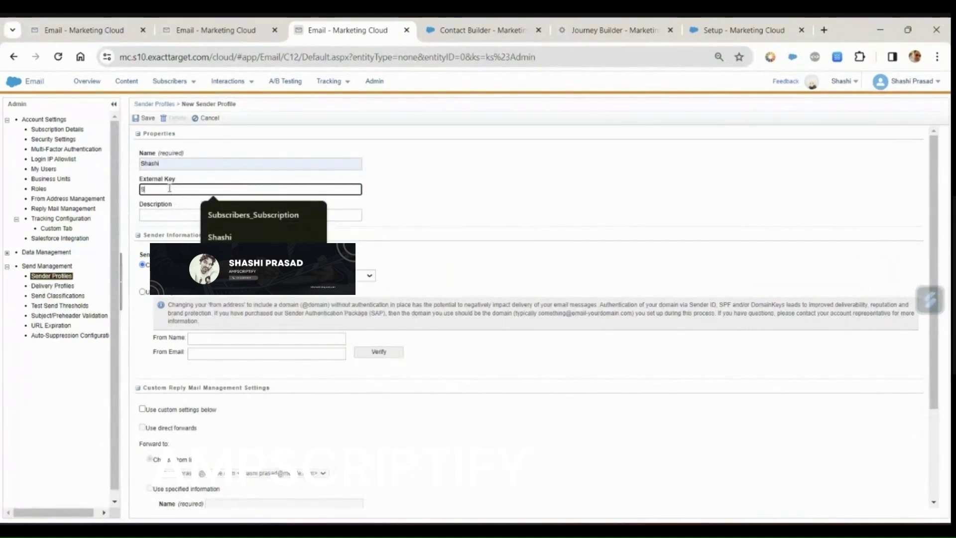
Step: Use a custom sender with the owner's name and the verified address, verify it, and save the profile
{"action": "left_click", "coordinate": [143, 291]}
{"action": "left_click", "coordinate": [222, 339]}
{"action": "type", "text": "Shash"}
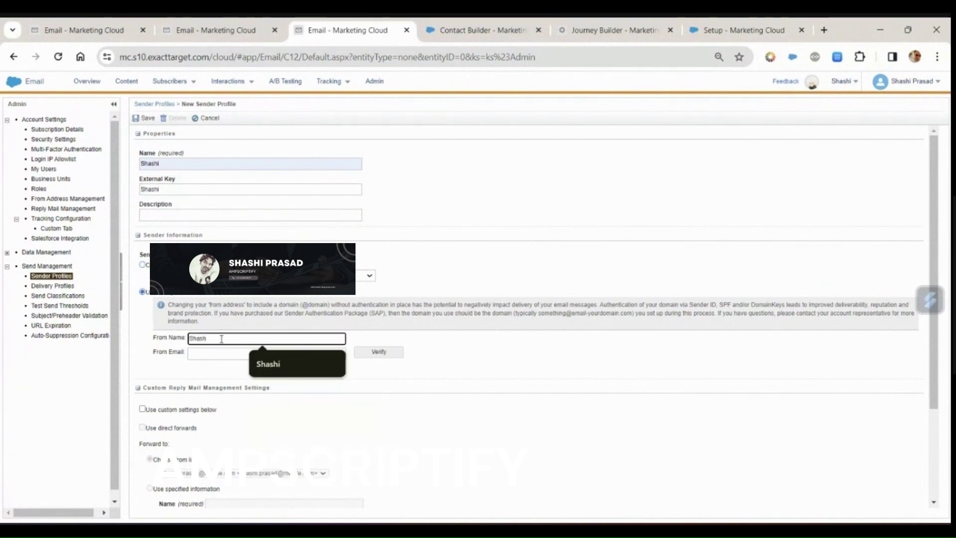
{"action": "key", "text": "Down"}
{"action": "key", "text": "Return"}
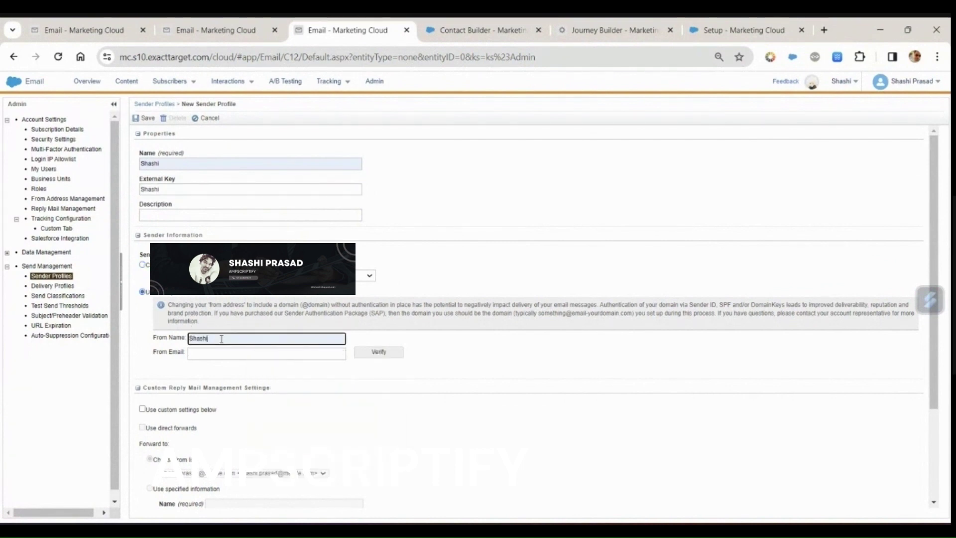
{"action": "key", "text": "Tab"}
{"action": "key", "text": "ctrl+v"}
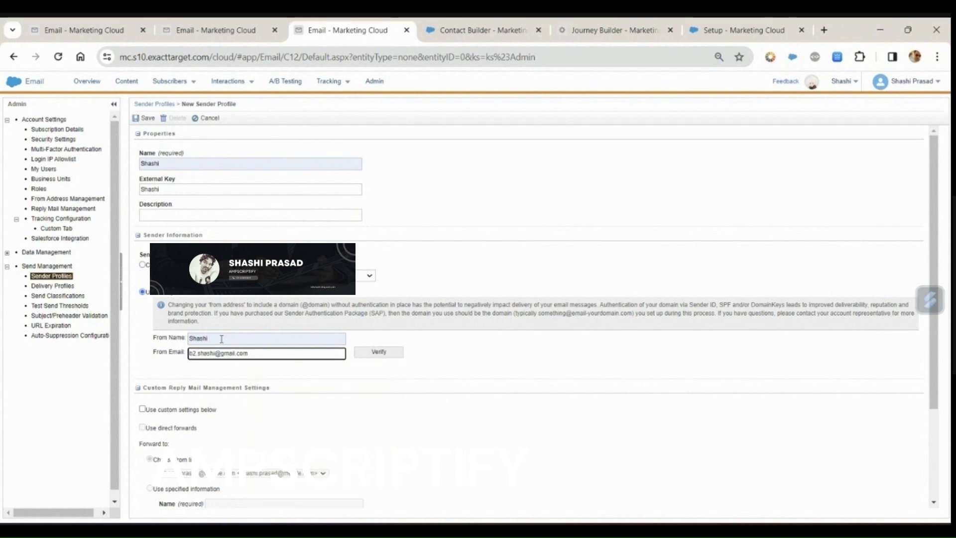
{"action": "left_click", "coordinate": [350, 381]}
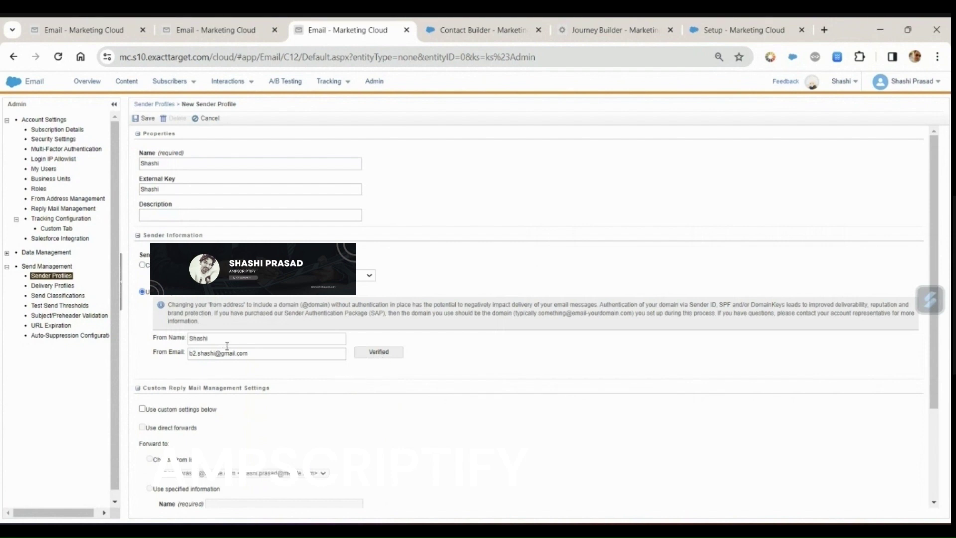
{"action": "left_click", "coordinate": [149, 120]}
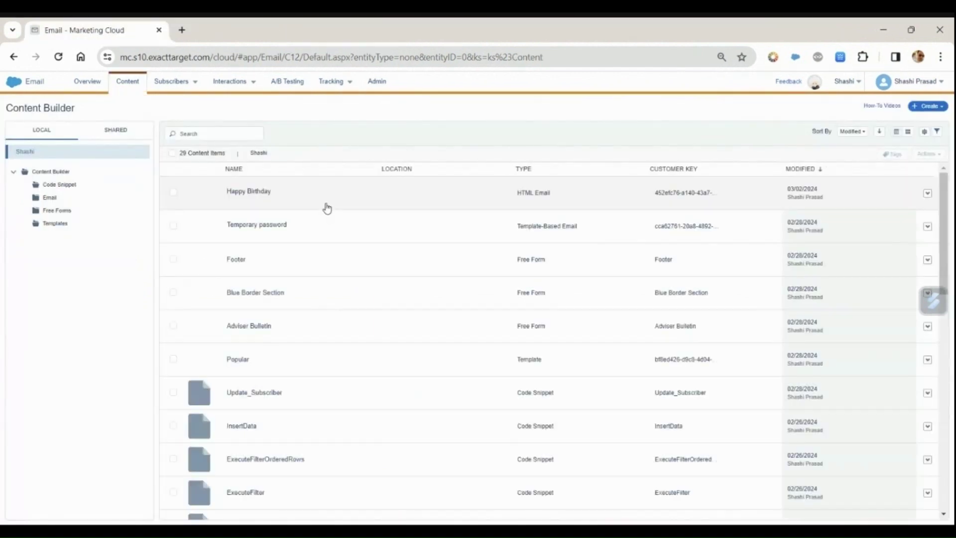
Step: Start sending the Happy Birthday email with a non-default sender profile
{"action": "left_click", "coordinate": [336, 199]}
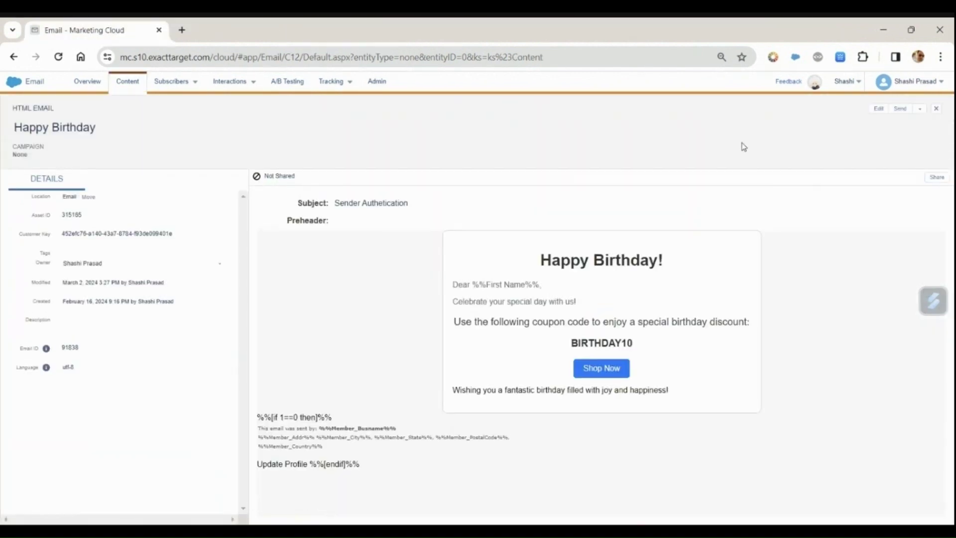
{"action": "left_click", "coordinate": [900, 109]}
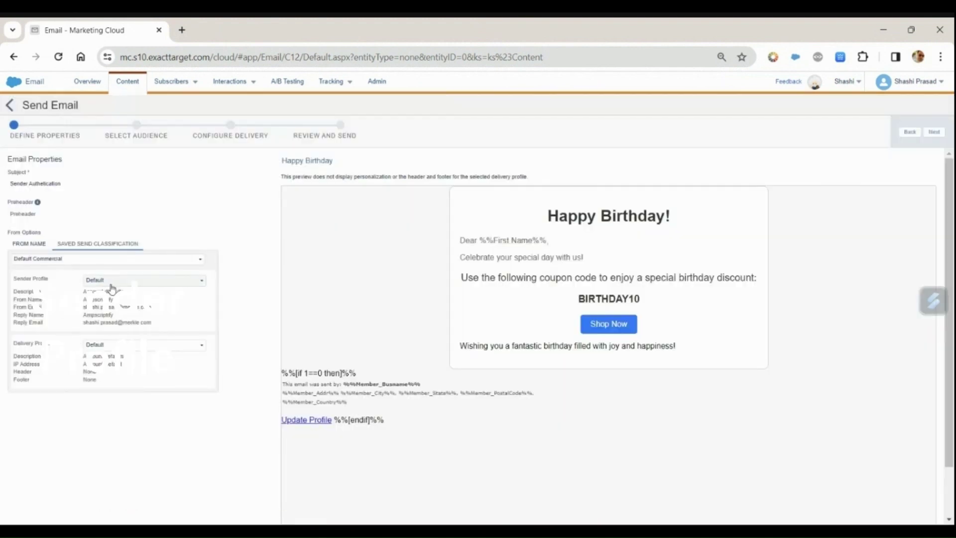
{"action": "left_click", "coordinate": [112, 284]}
{"action": "left_click", "coordinate": [102, 317]}
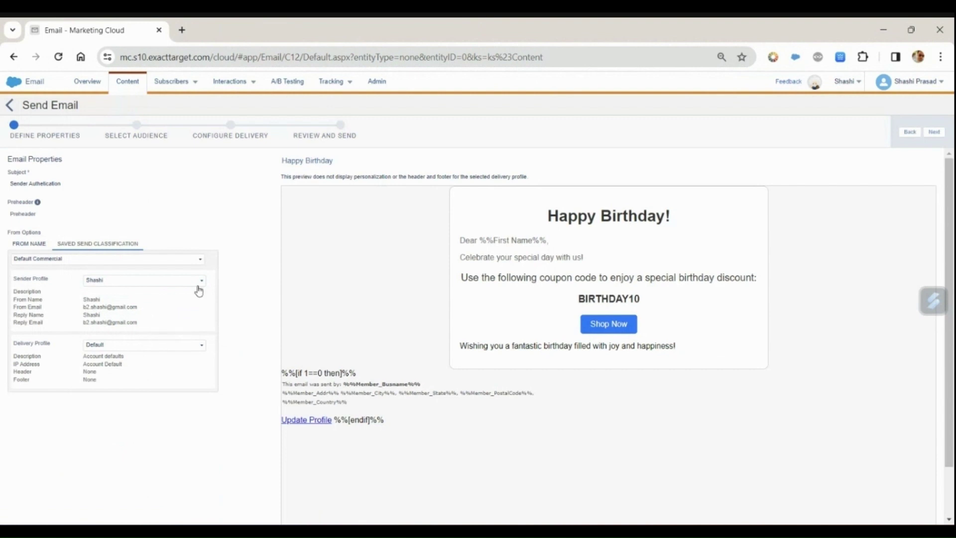
{"action": "left_click", "coordinate": [936, 132]}
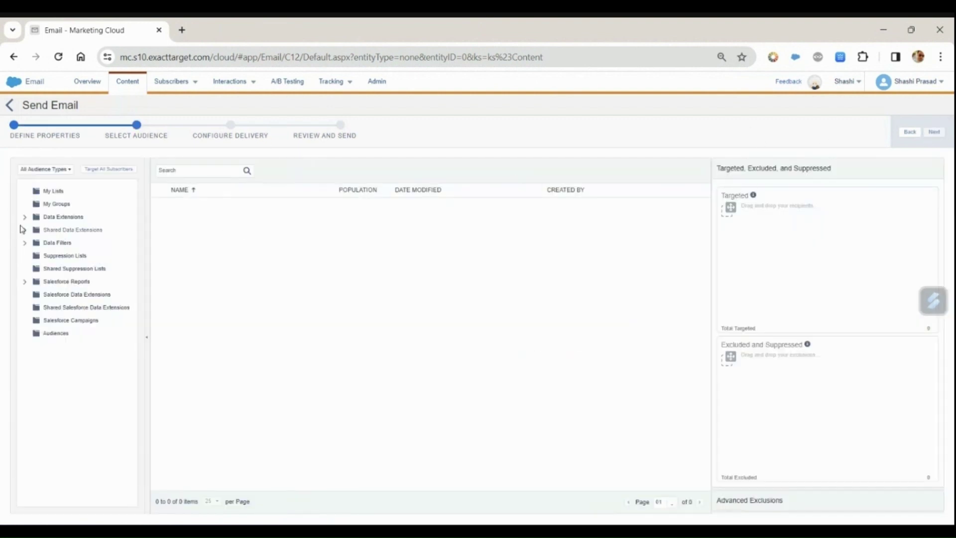
Step: Target the SenderAuthentication data extension, keep immediate delivery, and confirm the review checkbox
{"action": "left_click", "coordinate": [25, 218]}
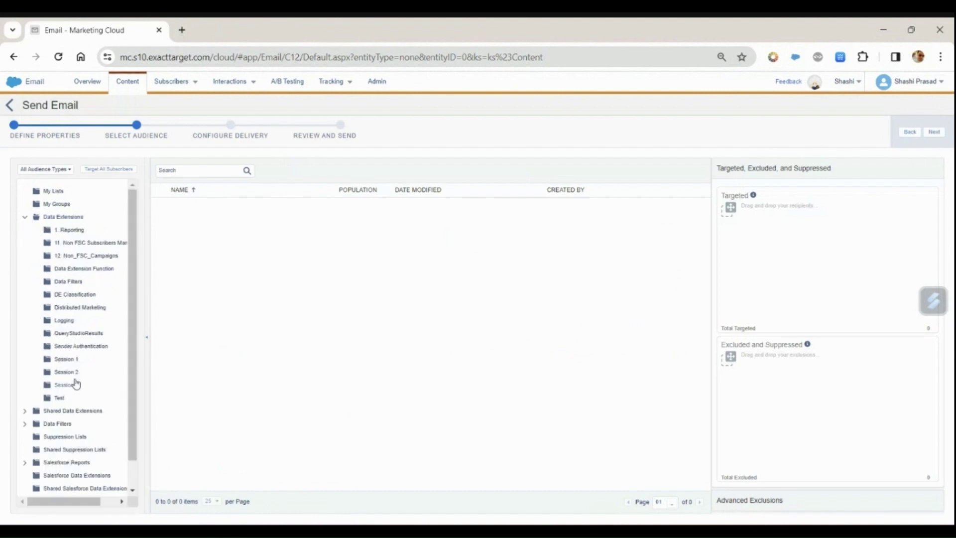
{"action": "left_click", "coordinate": [81, 347]}
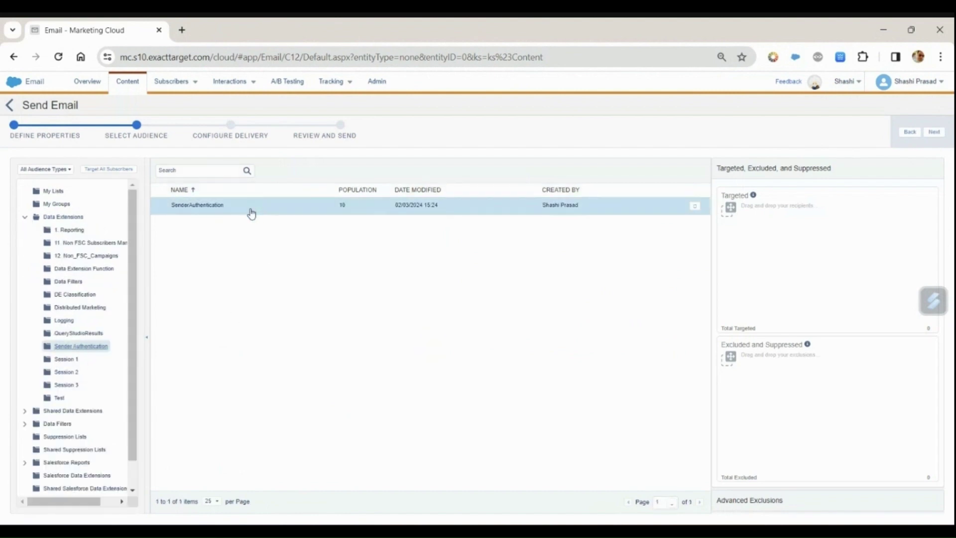
{"action": "left_click_drag", "start_coordinate": [249, 211], "coordinate": [751, 220]}
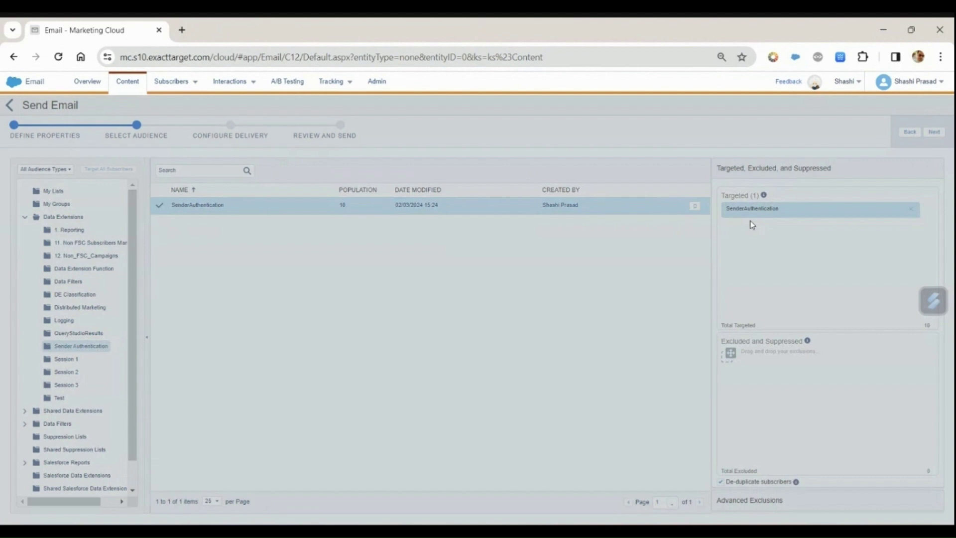
{"action": "left_click", "coordinate": [610, 281]}
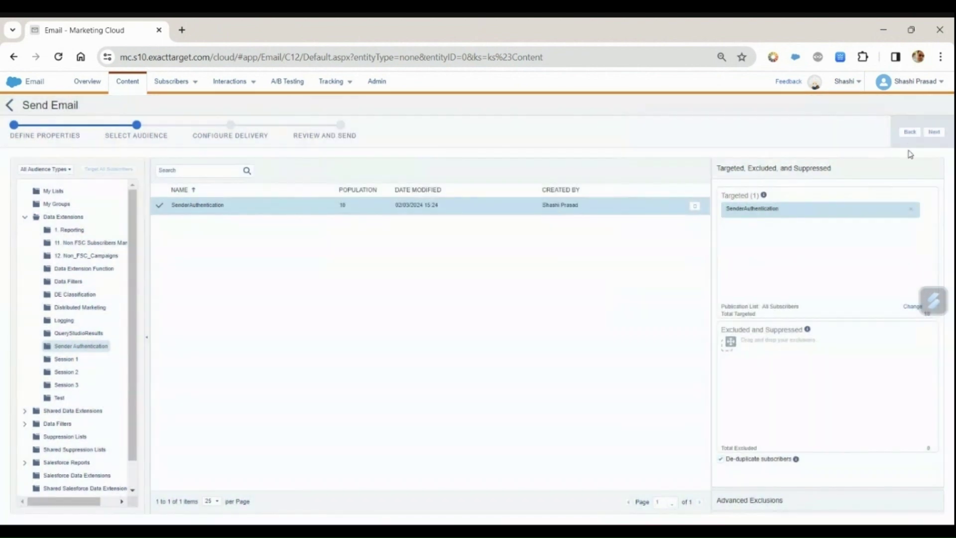
{"action": "left_click", "coordinate": [932, 134]}
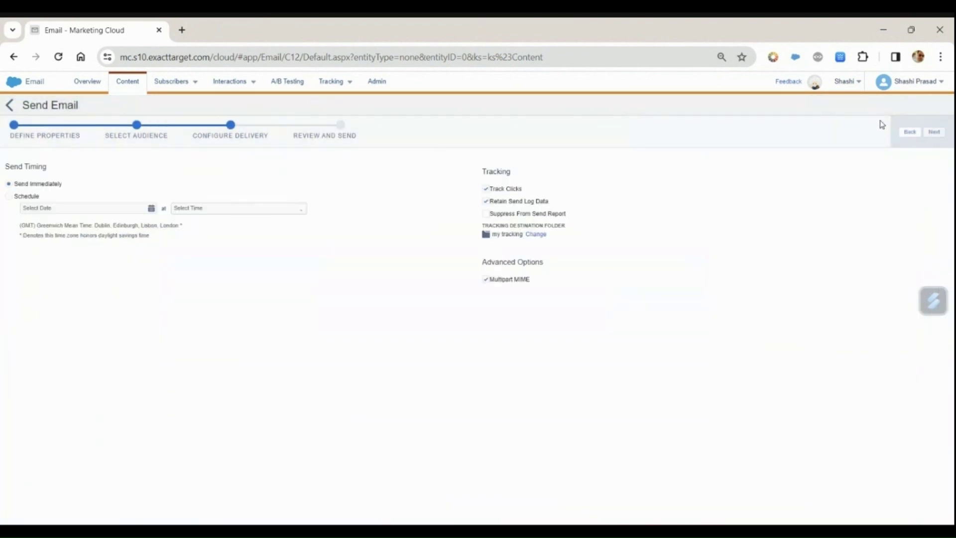
{"action": "left_click", "coordinate": [934, 132]}
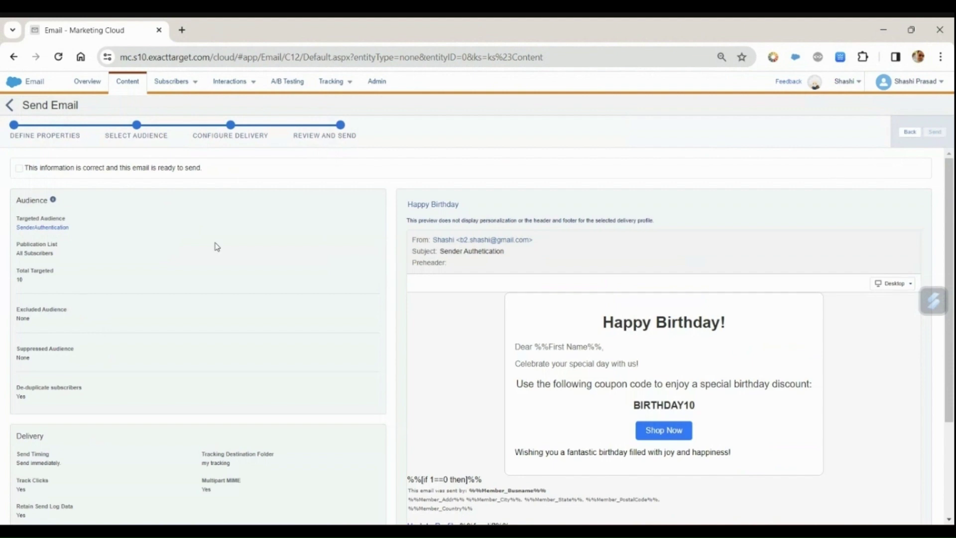
{"action": "left_click", "coordinate": [19, 170]}
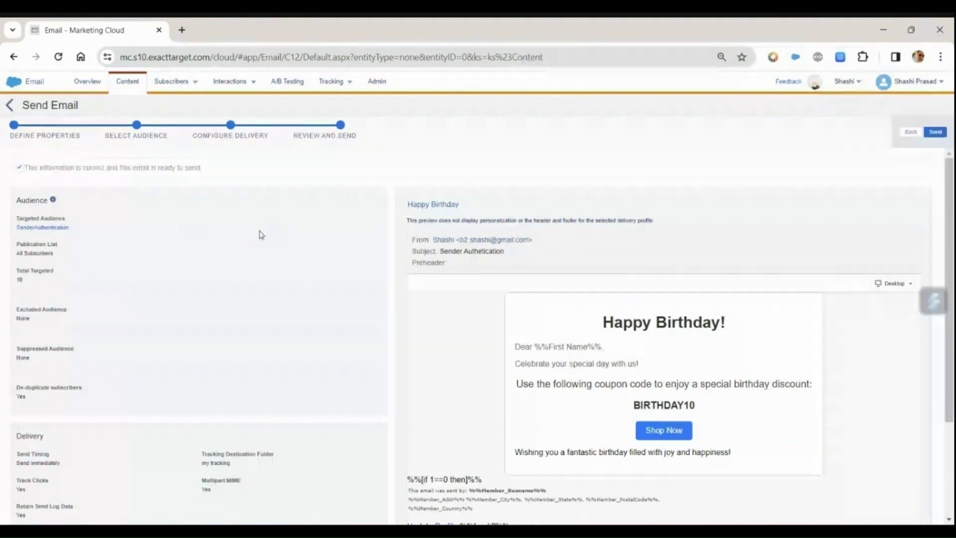
Step: Send the email and check the latest Happy Birthday job in Tracking > Sends: Complete, 9 sent
{"action": "left_click", "coordinate": [936, 133]}
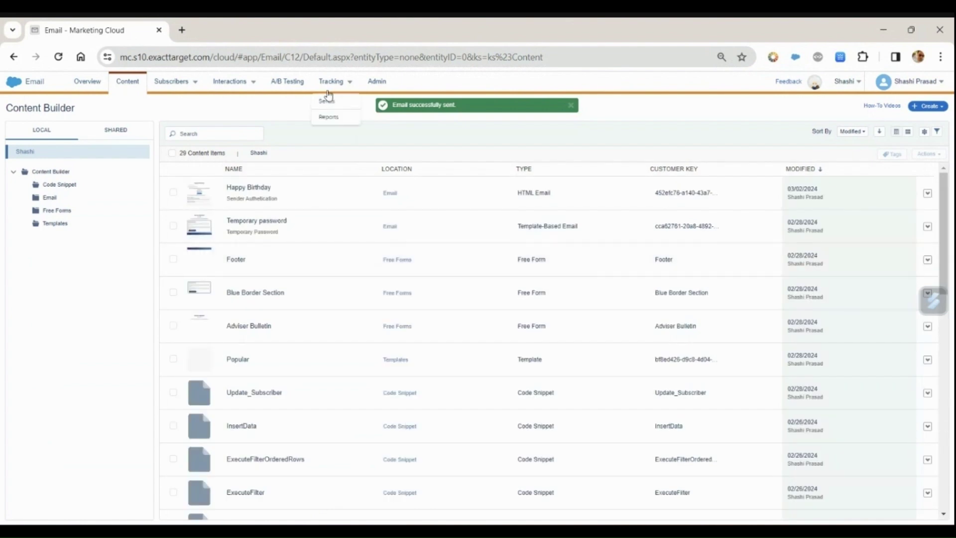
{"action": "mouse_move", "coordinate": [341, 82]}
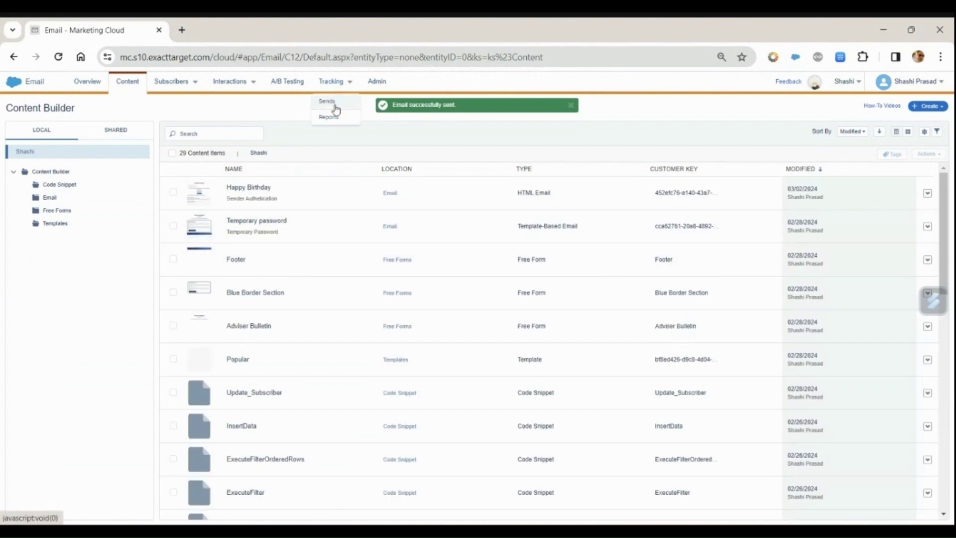
{"action": "left_click", "coordinate": [337, 109]}
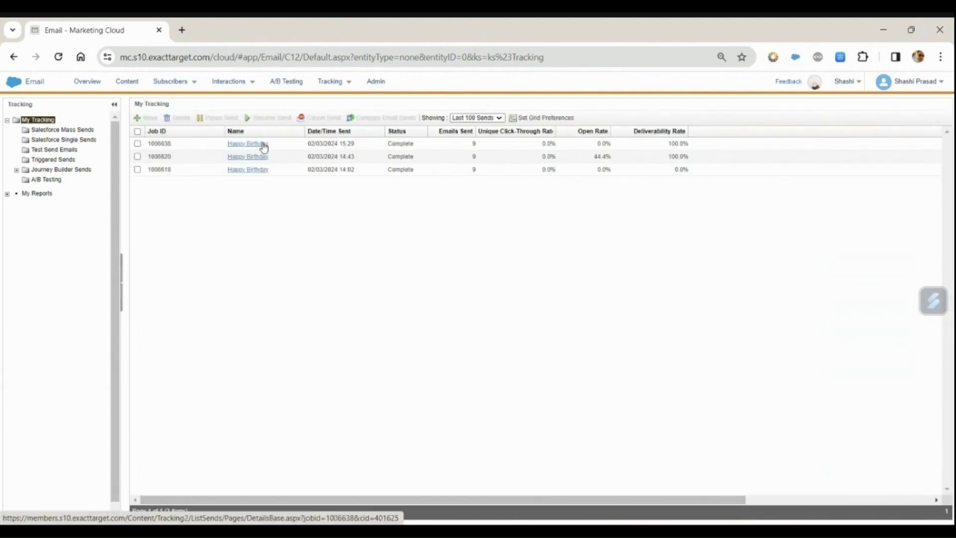
{"action": "left_click", "coordinate": [263, 146]}
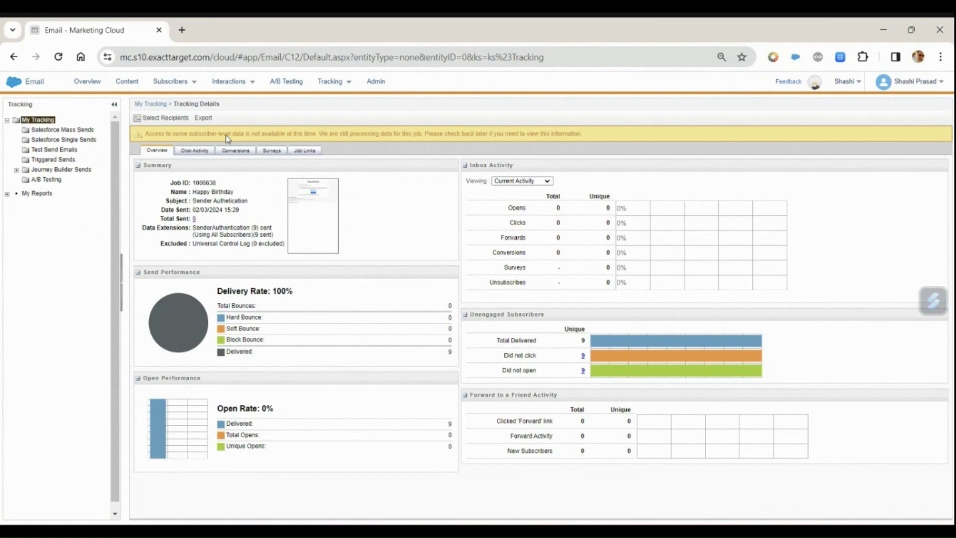
{"action": "left_click", "coordinate": [152, 104]}
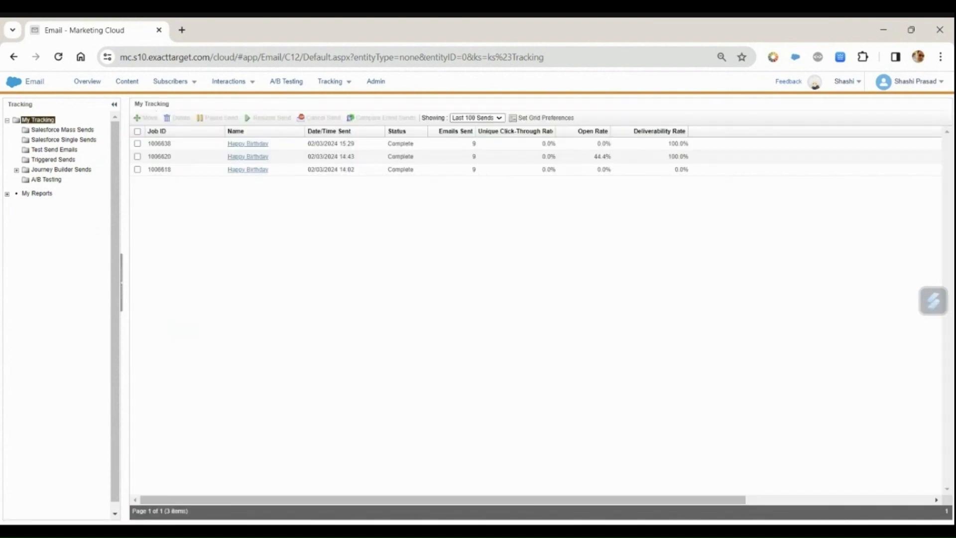
Step: In Gmail, open the newest Sender Authetication email and highlight its bounce.s10.exacttarget.com sending domain
{"action": "left_click", "coordinate": [607, 480]}
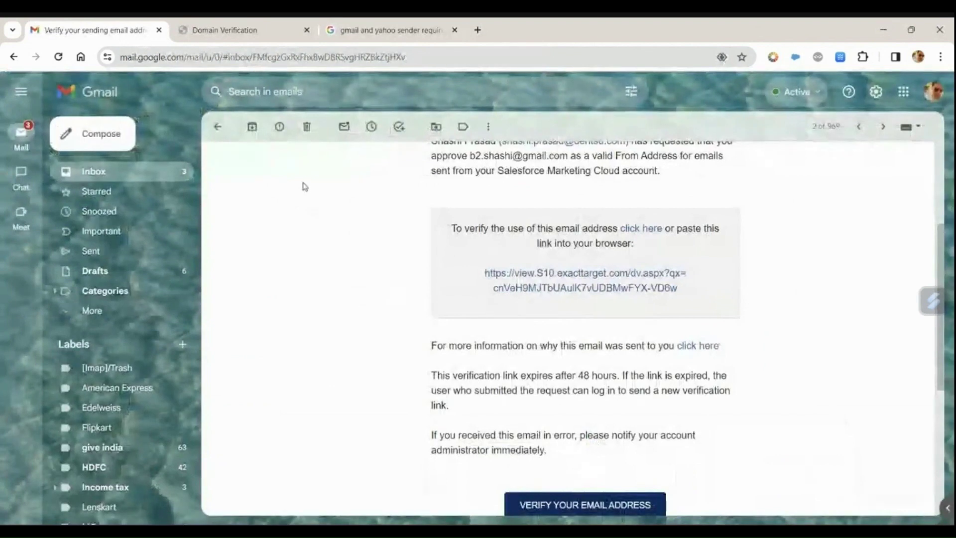
{"action": "left_click", "coordinate": [218, 130]}
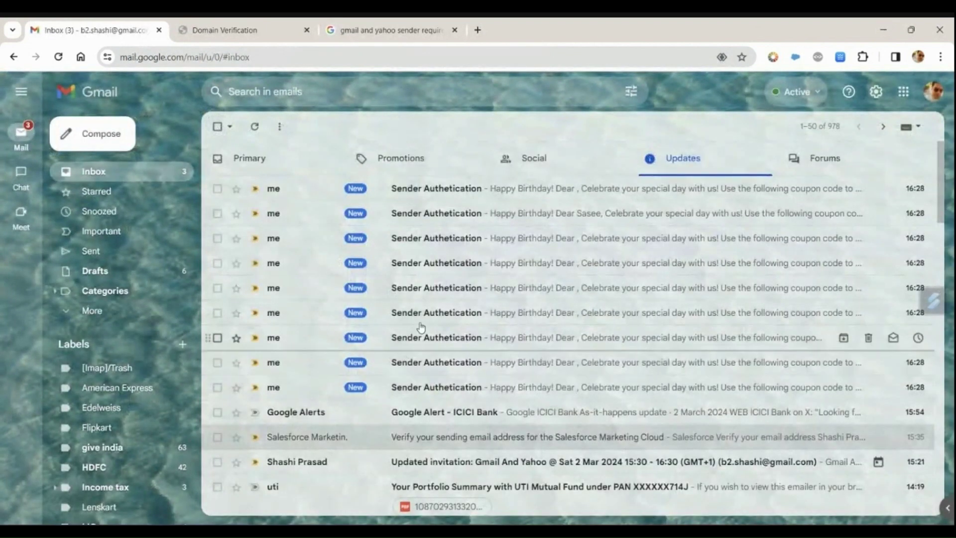
{"action": "left_click", "coordinate": [431, 199]}
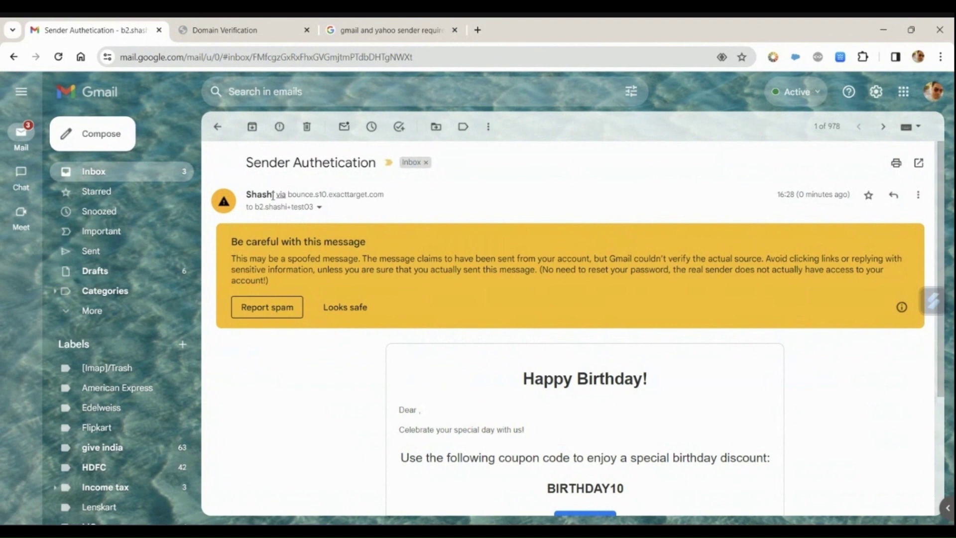
{"action": "left_click_drag", "start_coordinate": [386, 194], "coordinate": [288, 205]}
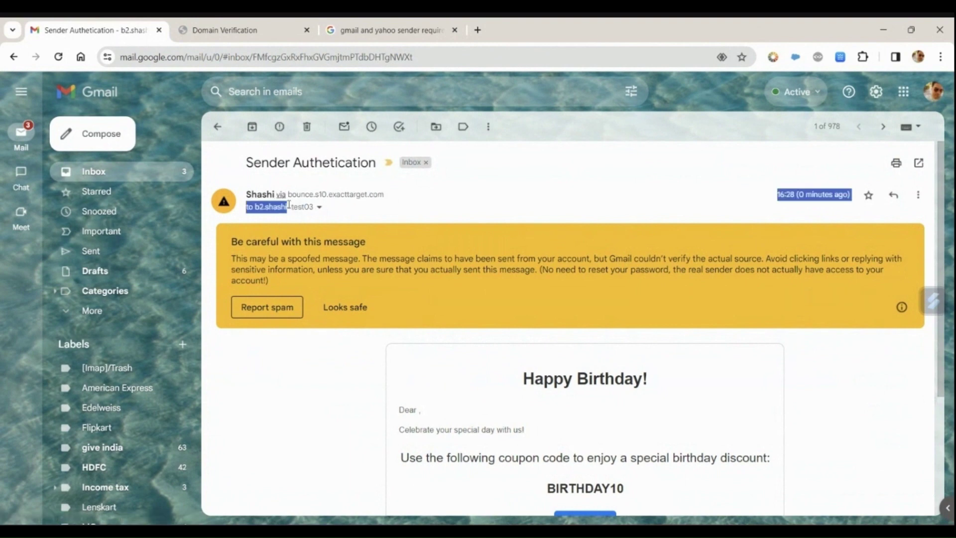
{"action": "left_click", "coordinate": [448, 189]}
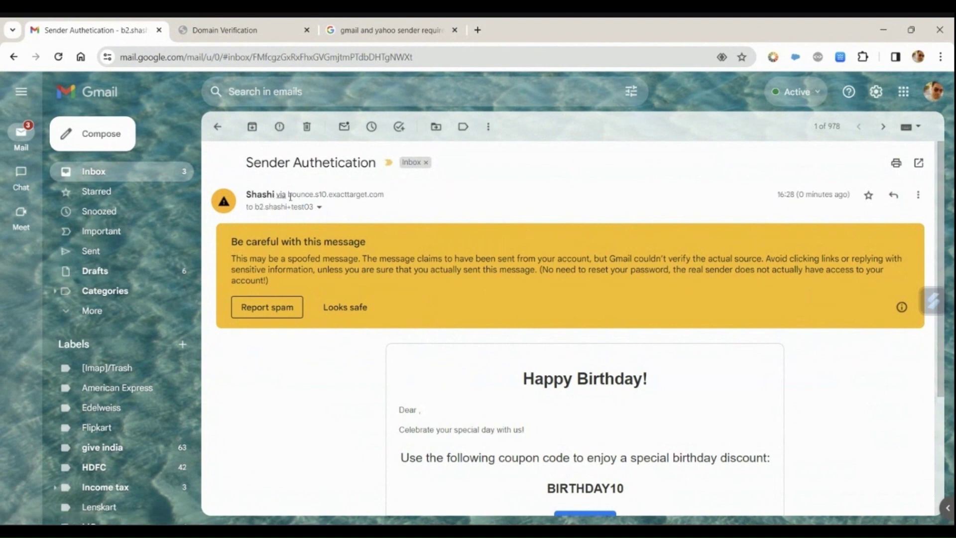
{"action": "left_click_drag", "start_coordinate": [292, 195], "coordinate": [366, 192]}
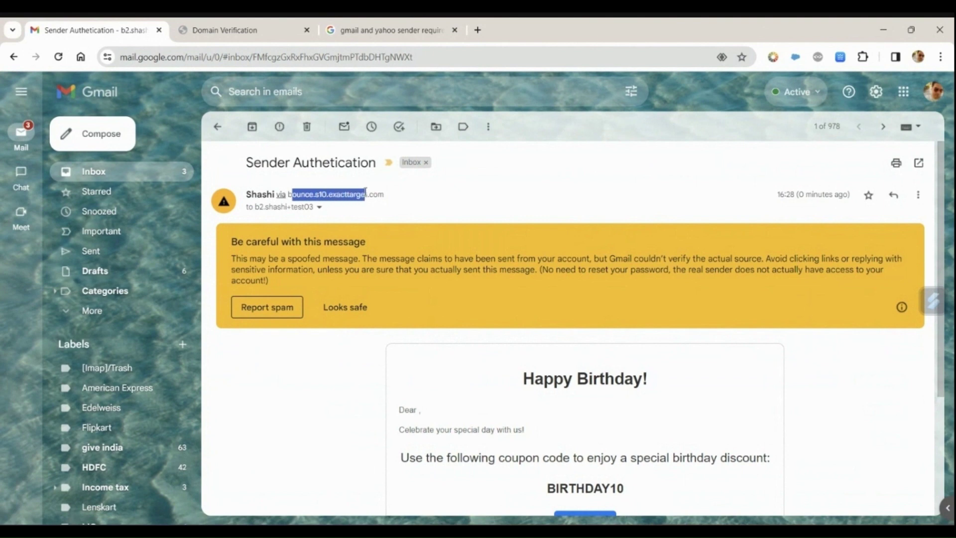
{"action": "left_click", "coordinate": [377, 83]}
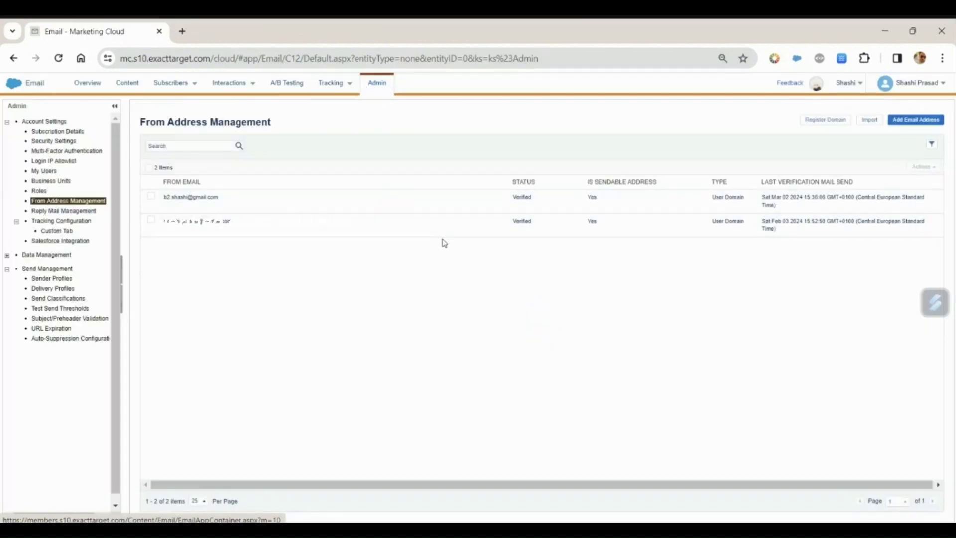
Step: Review the two verified from addresses by ticking and unticking them, then return to Tracking > Sends
{"action": "left_click", "coordinate": [151, 198]}
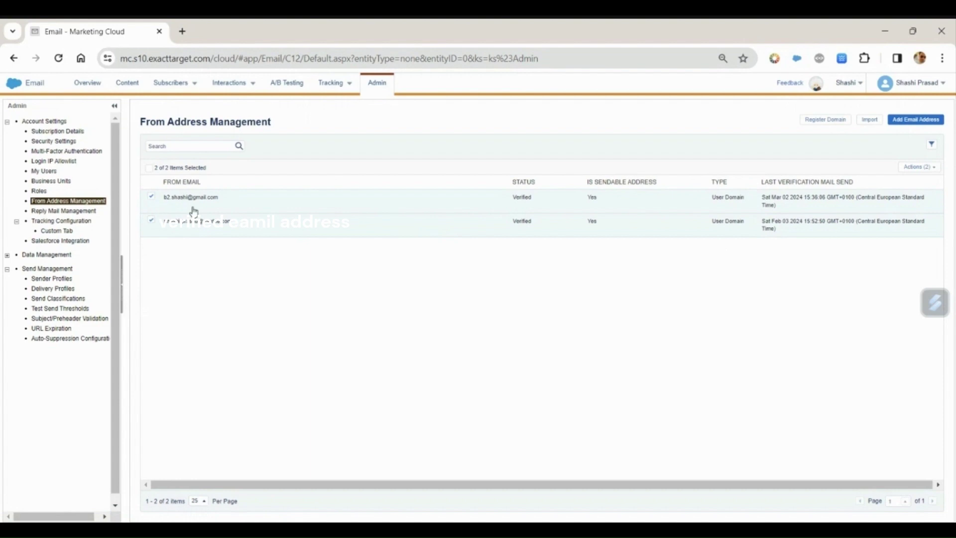
{"action": "left_click", "coordinate": [152, 220]}
{"action": "left_click", "coordinate": [152, 202]}
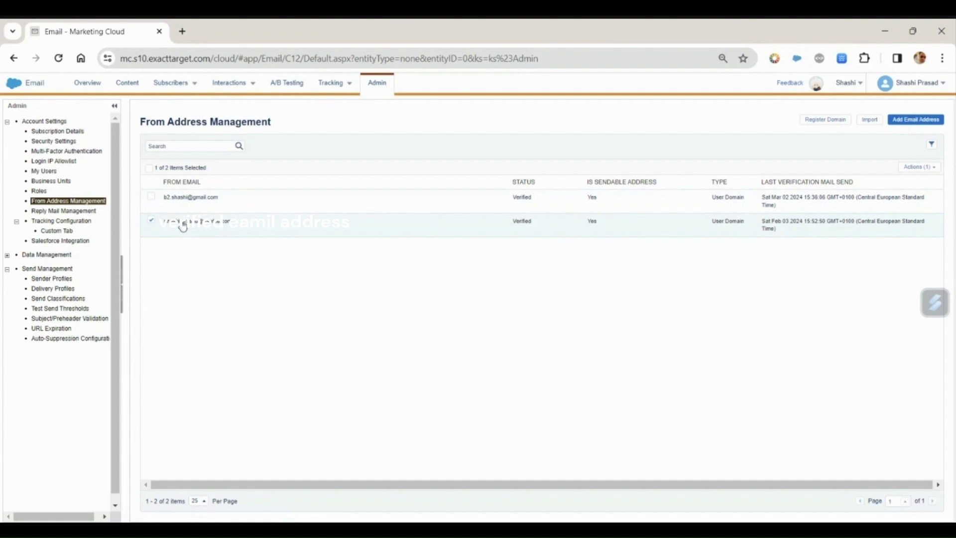
{"action": "mouse_move", "coordinate": [335, 88]}
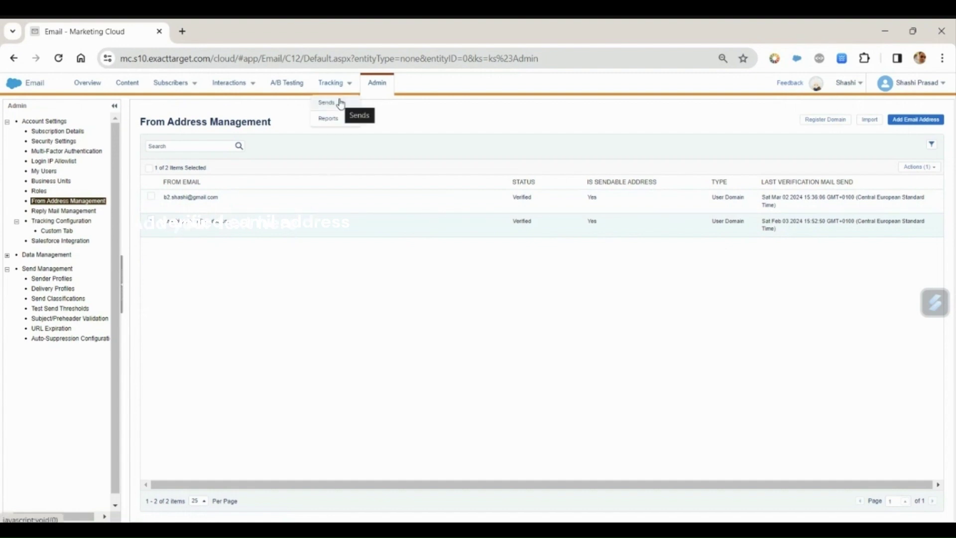
{"action": "left_click", "coordinate": [340, 105]}
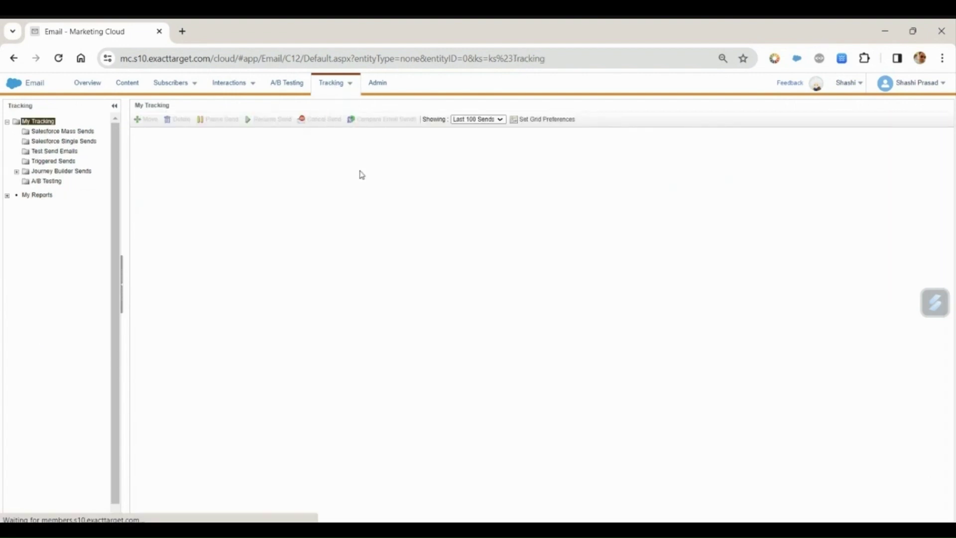
Step: Select the 14:02 Happy Birthday send and open its tracking details to see 9 Unknown soft bounces
{"action": "left_click_drag", "start_coordinate": [359, 174], "coordinate": [307, 173]}
{"action": "left_click", "coordinate": [141, 181]}
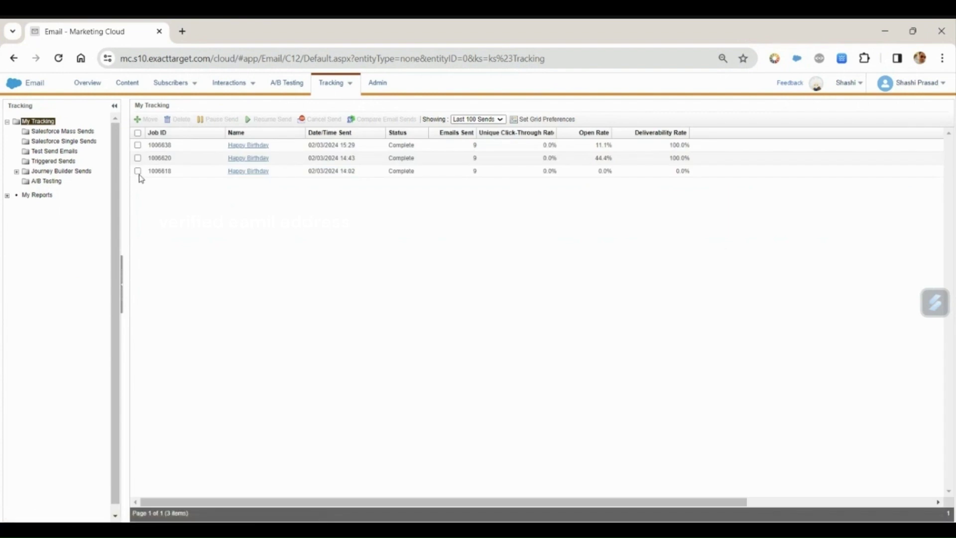
{"action": "left_click", "coordinate": [138, 171]}
{"action": "left_click", "coordinate": [263, 173]}
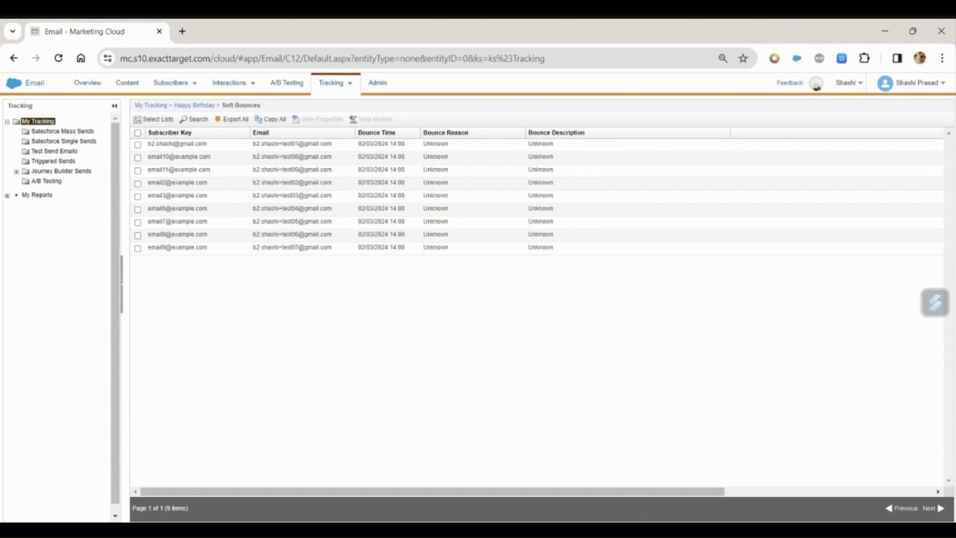
Step: In Gmail, open another Sender Authetication birthday email, inspect its sender details, then return to Marketing Cloud
{"action": "left_click", "coordinate": [607, 490]}
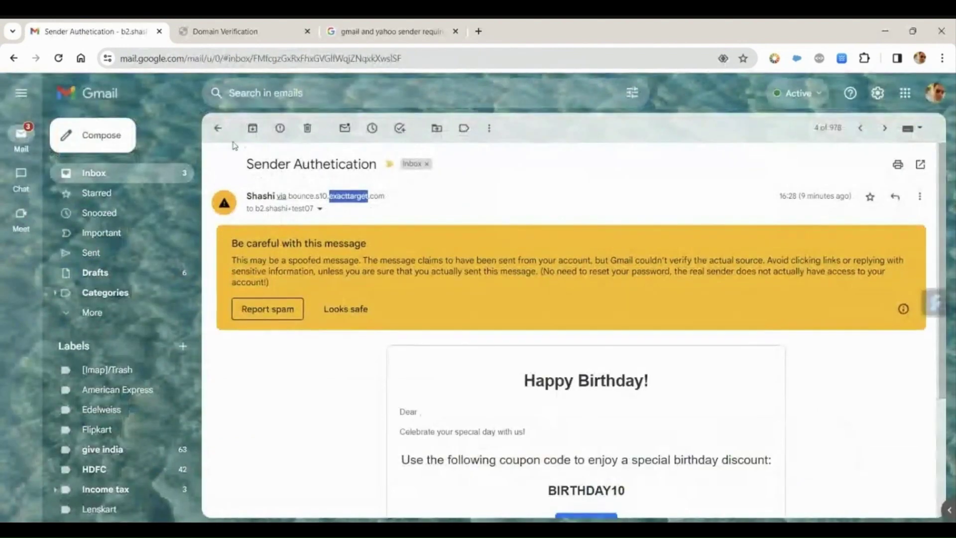
{"action": "left_click", "coordinate": [218, 127]}
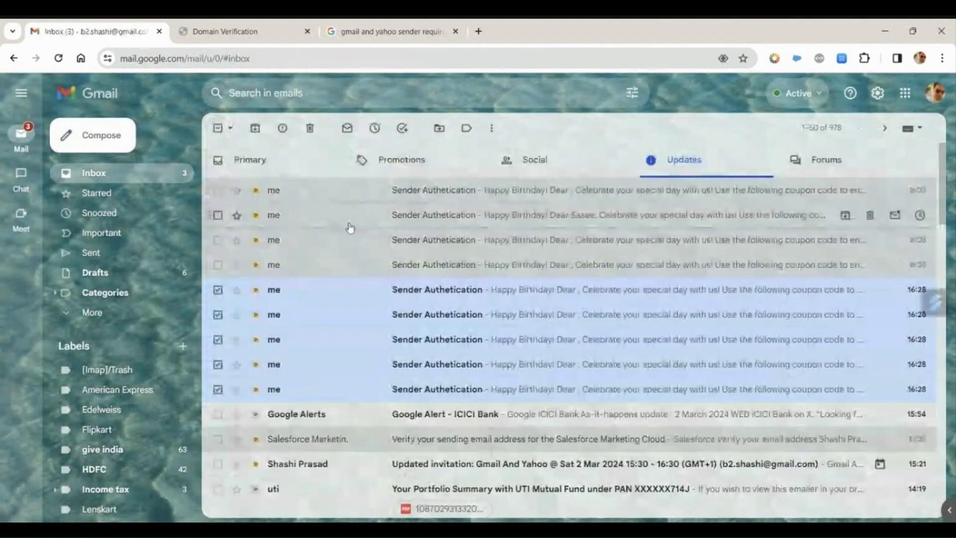
{"action": "left_click", "coordinate": [444, 312]}
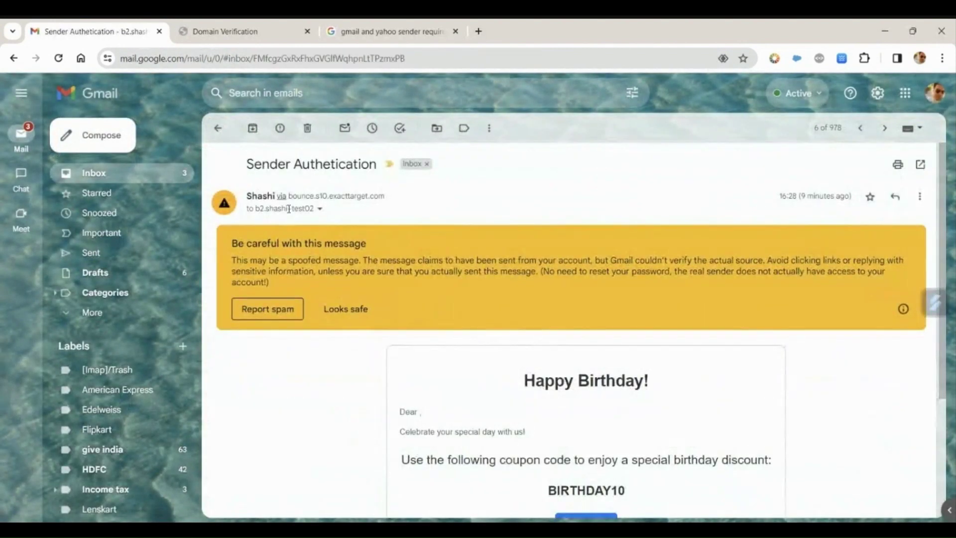
{"action": "left_click", "coordinate": [320, 209]}
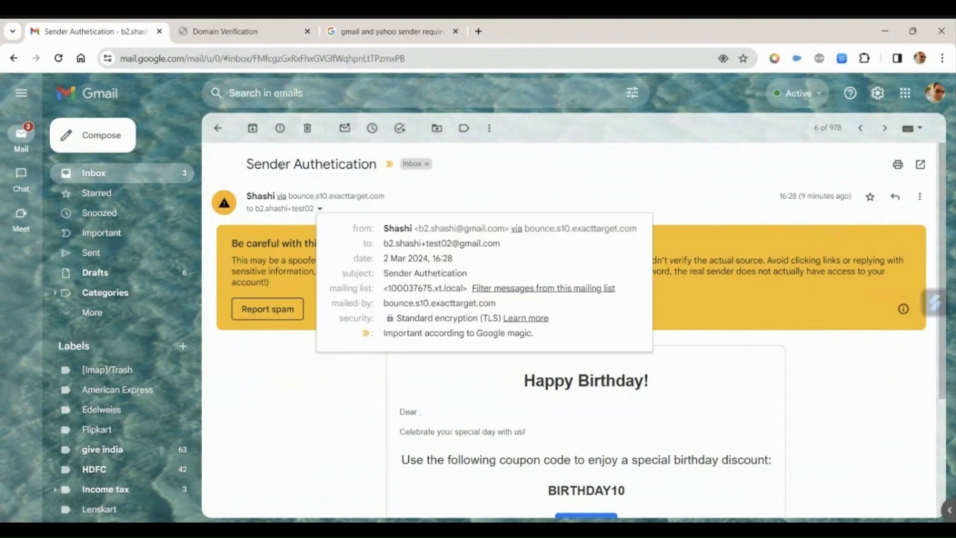
{"action": "left_click", "coordinate": [222, 133]}
{"action": "mouse_move", "coordinate": [662, 521]}
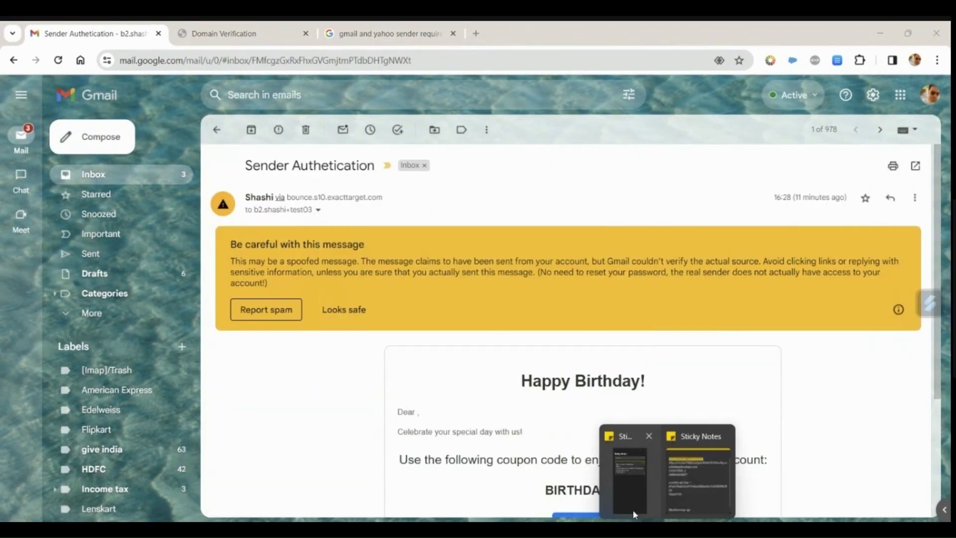
{"action": "left_click", "coordinate": [505, 478]}
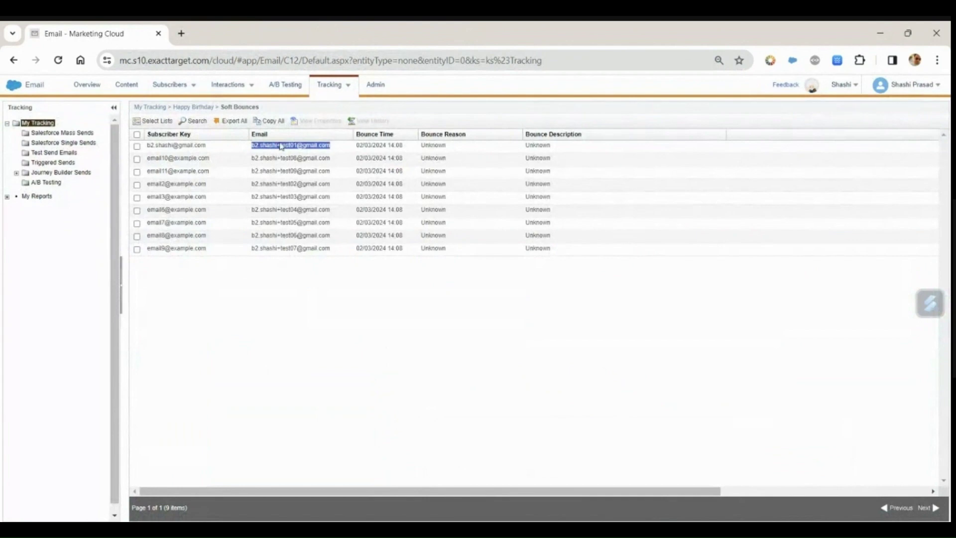
Step: Open the Dynamic Sender Profile from the Admin Sender Profiles list
{"action": "left_click", "coordinate": [382, 93]}
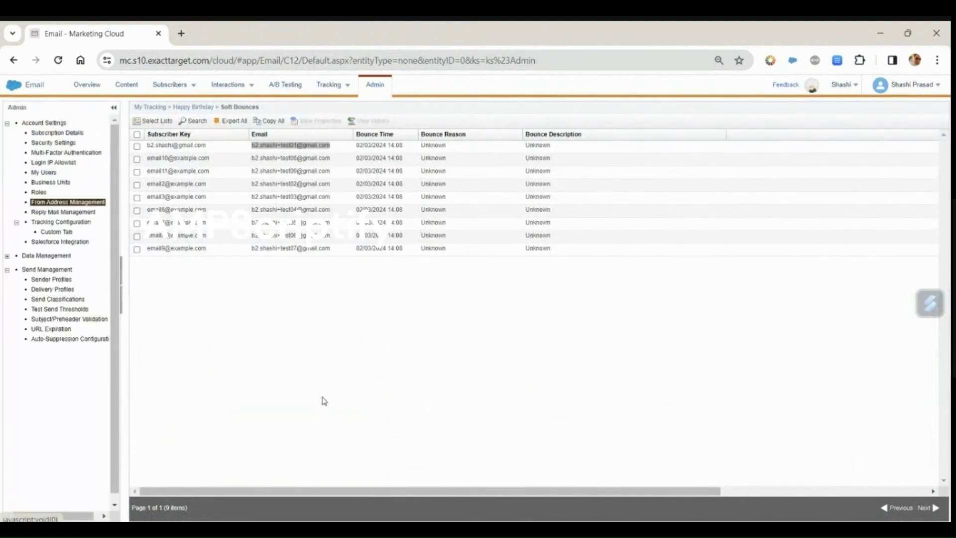
{"action": "left_click", "coordinate": [62, 282]}
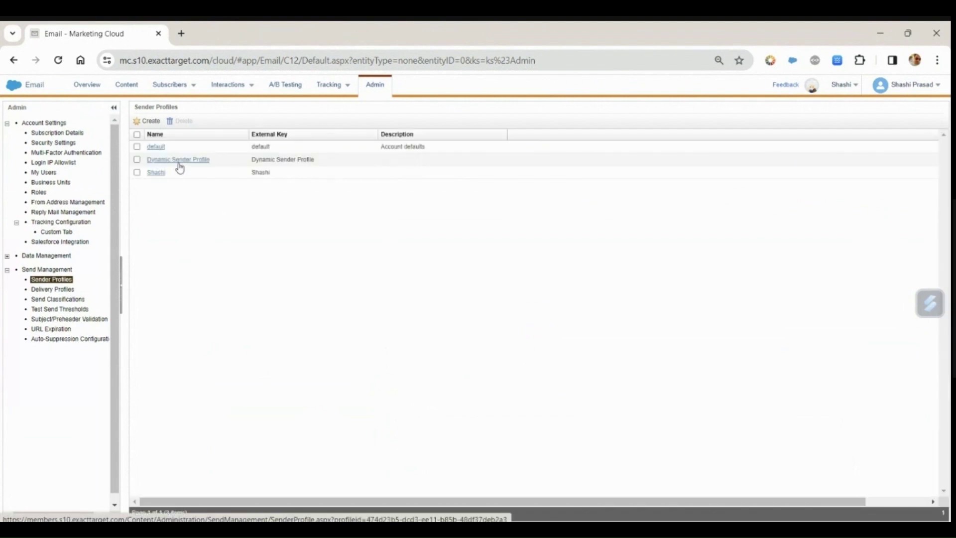
{"action": "left_click", "coordinate": [196, 165]}
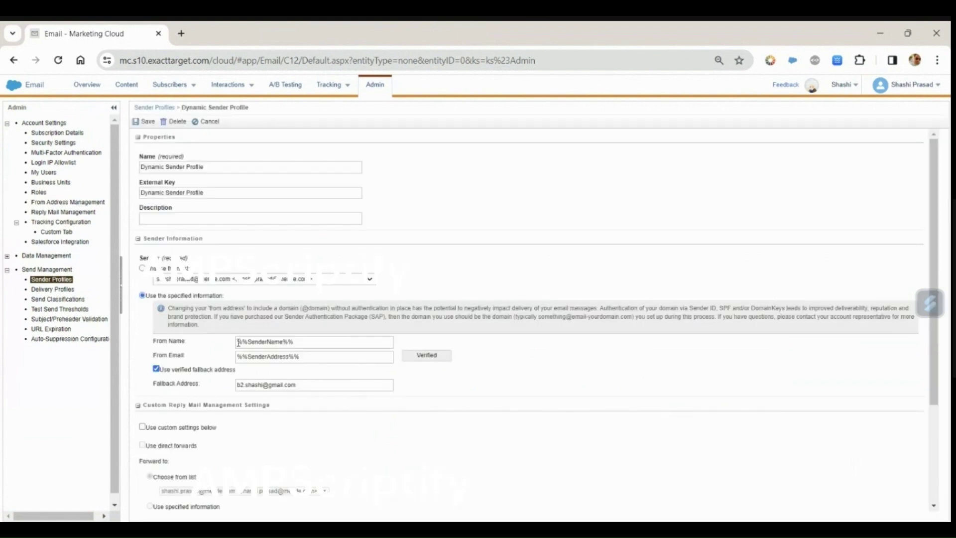
Step: Review From Name %%SenderName%%, From Email %%SenderAddress%% and the fallback address, then cancel without saving
{"action": "left_click_drag", "start_coordinate": [290, 342], "coordinate": [302, 353]}
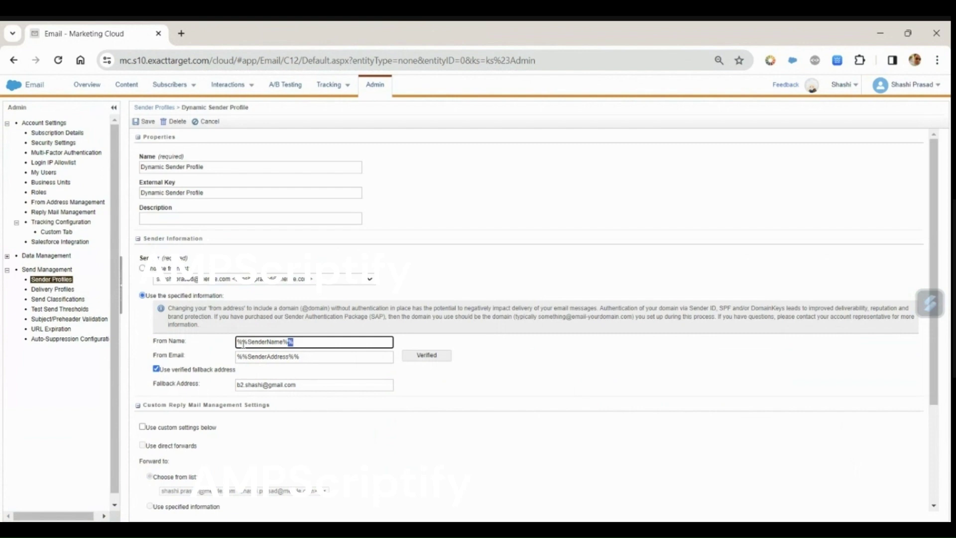
{"action": "double_click", "coordinate": [259, 356]}
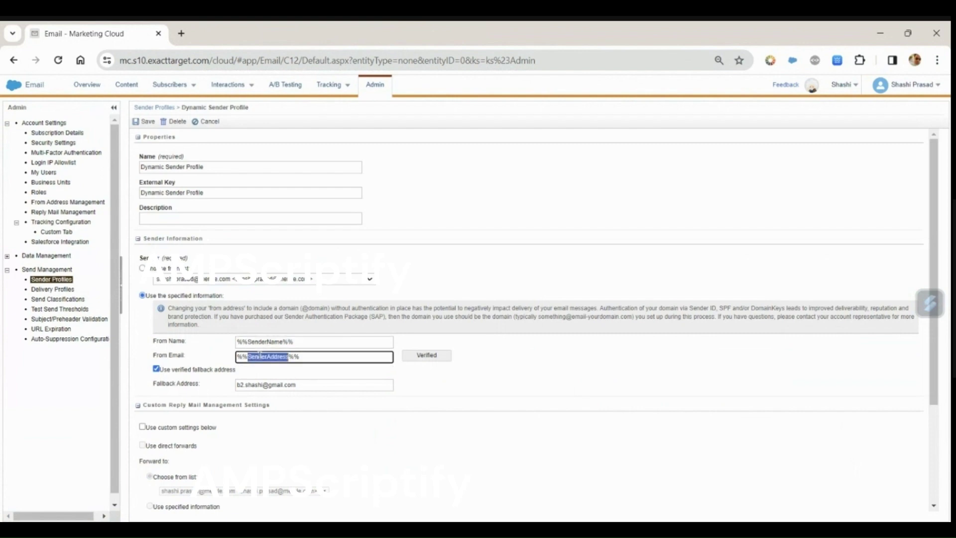
{"action": "left_click", "coordinate": [295, 358]}
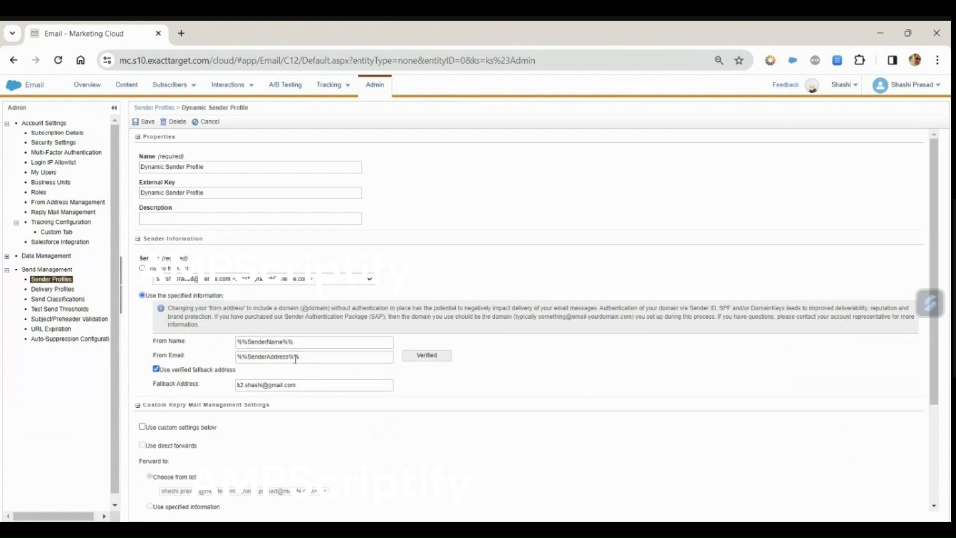
{"action": "left_click_drag", "start_coordinate": [302, 359], "coordinate": [227, 365]}
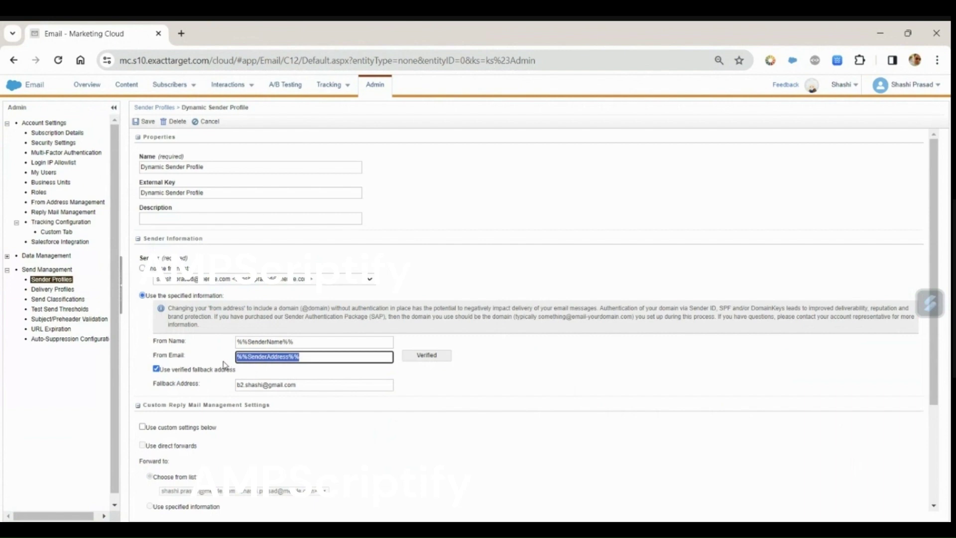
{"action": "left_click", "coordinate": [199, 361]}
{"action": "left_click", "coordinate": [273, 357]}
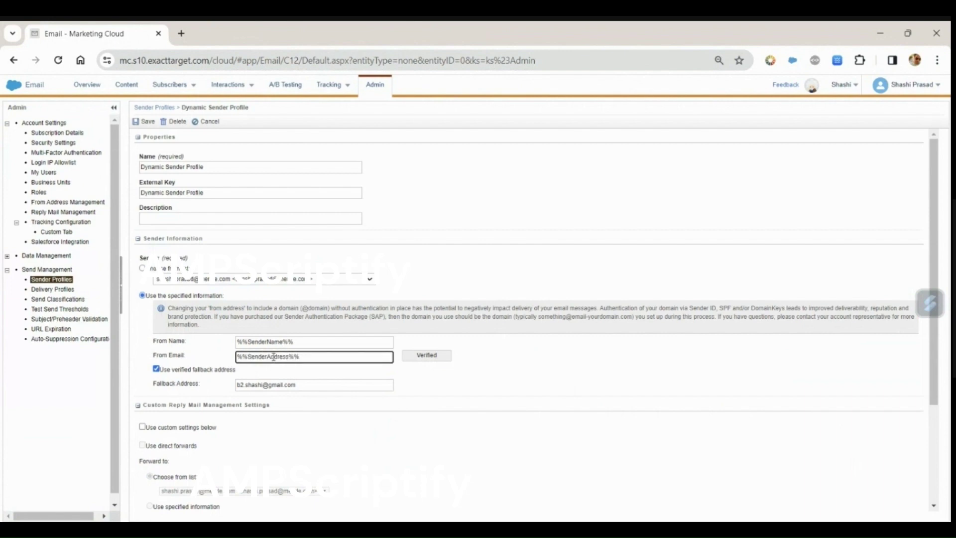
{"action": "double_click", "coordinate": [274, 357]}
{"action": "left_click_drag", "start_coordinate": [297, 389], "coordinate": [237, 391]}
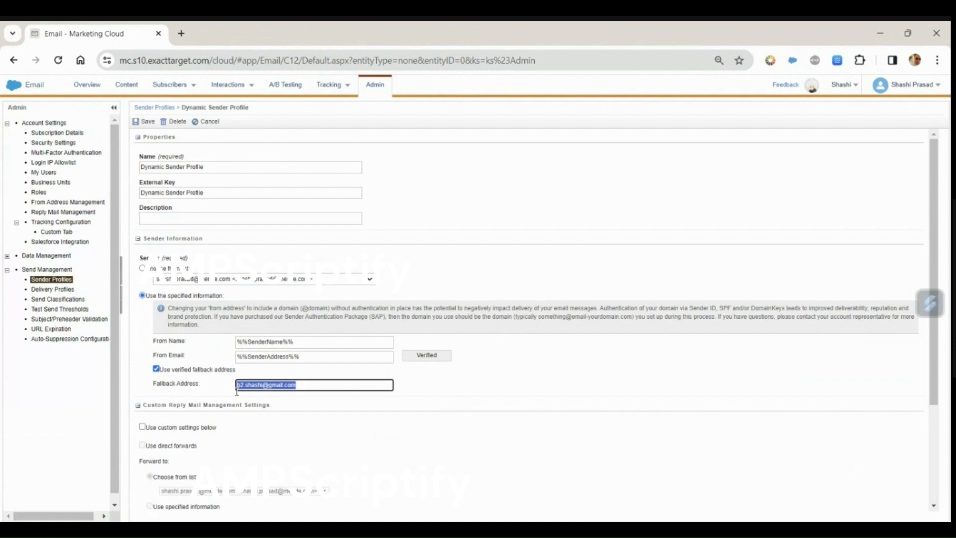
{"action": "left_click", "coordinate": [221, 394]}
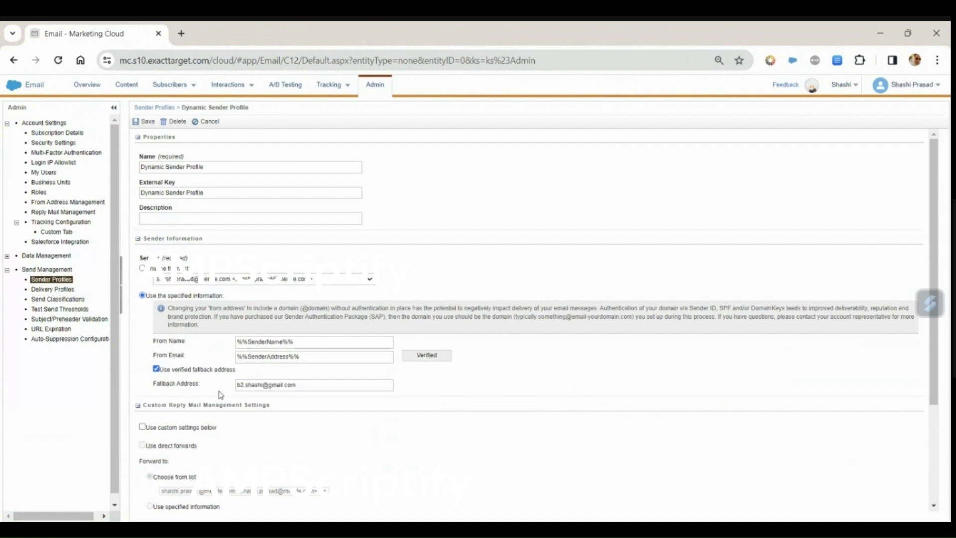
{"action": "left_click", "coordinate": [212, 128]}
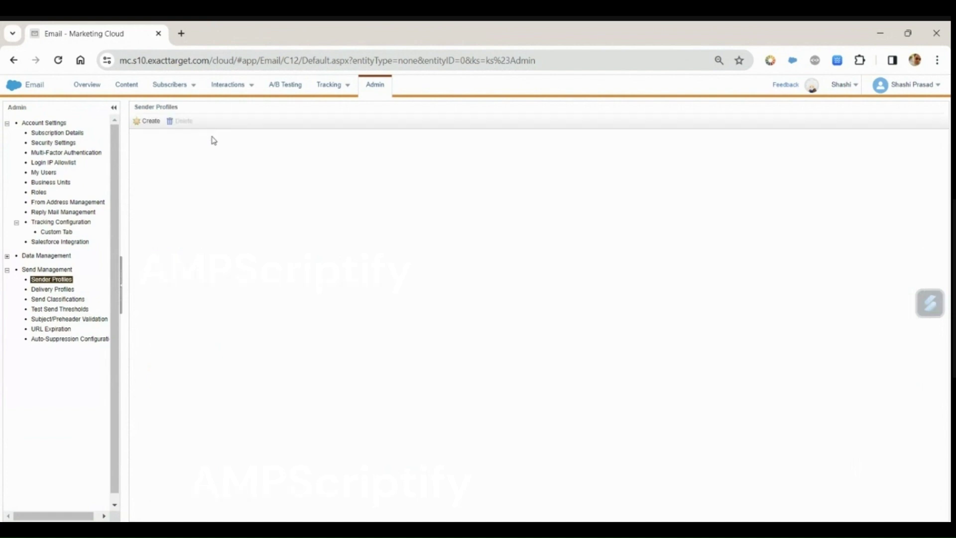
Step: Open the SenderAuthentication data extension's Records in Contact Builder's Sender Authentication folder
{"action": "mouse_move", "coordinate": [430, 108]}
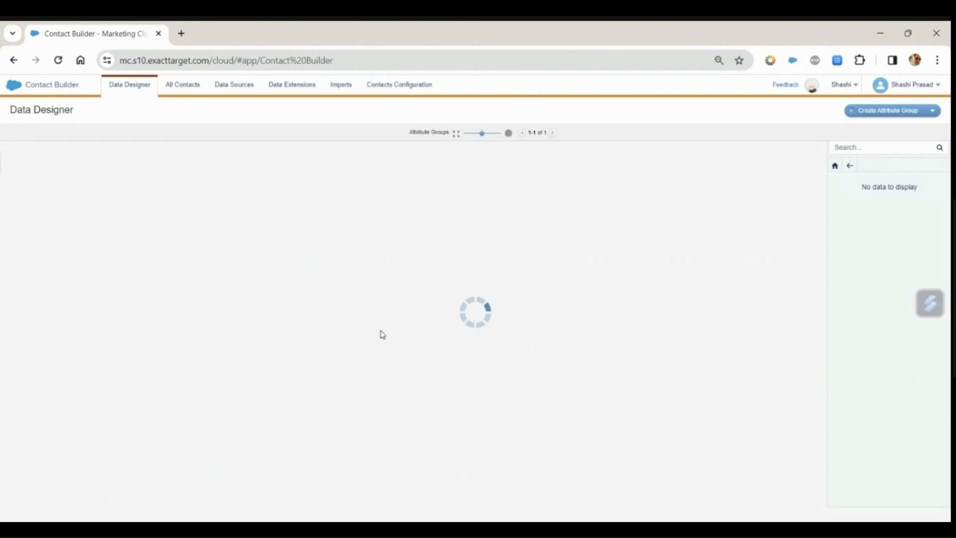
{"action": "left_click", "coordinate": [289, 85]}
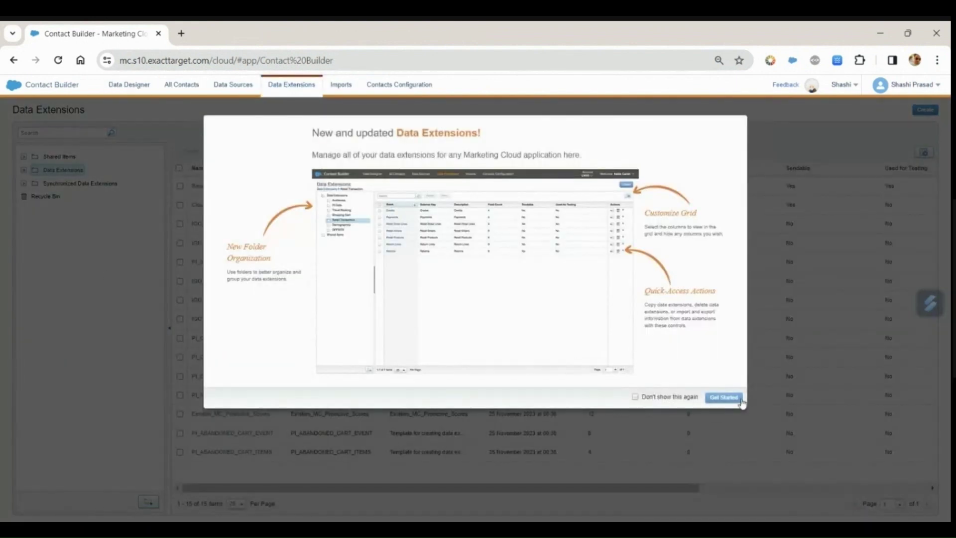
{"action": "left_click", "coordinate": [724, 397]}
{"action": "left_click", "coordinate": [25, 171]}
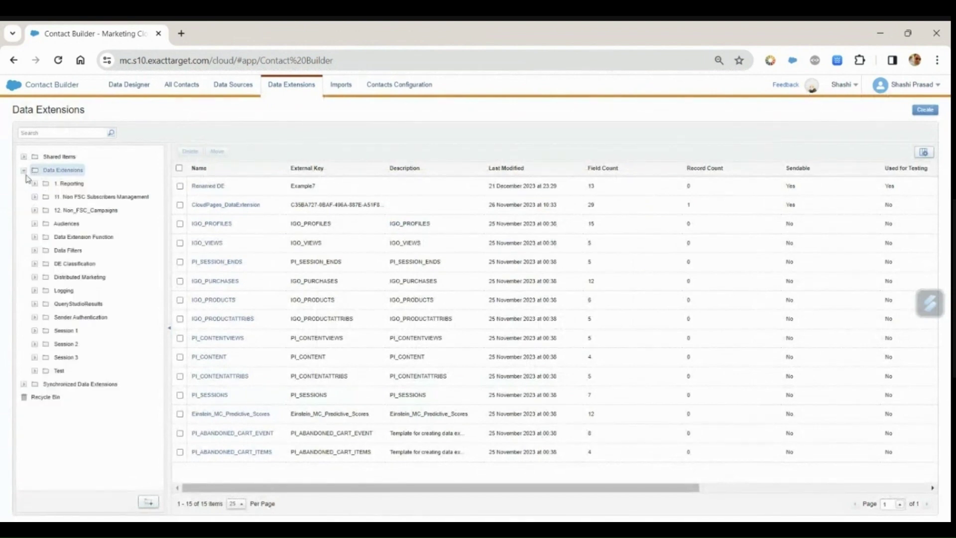
{"action": "left_click", "coordinate": [99, 318]}
{"action": "left_click", "coordinate": [231, 187]}
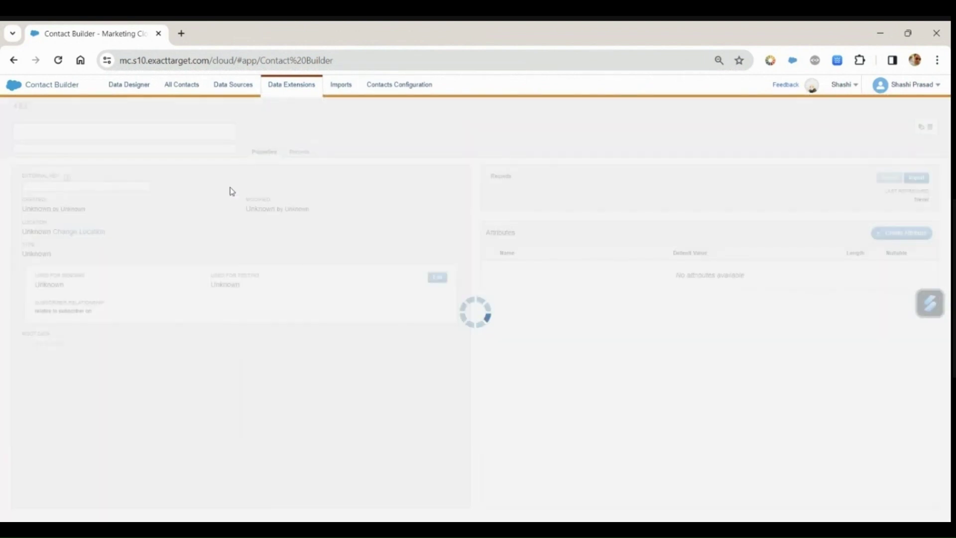
{"action": "left_click", "coordinate": [304, 154]}
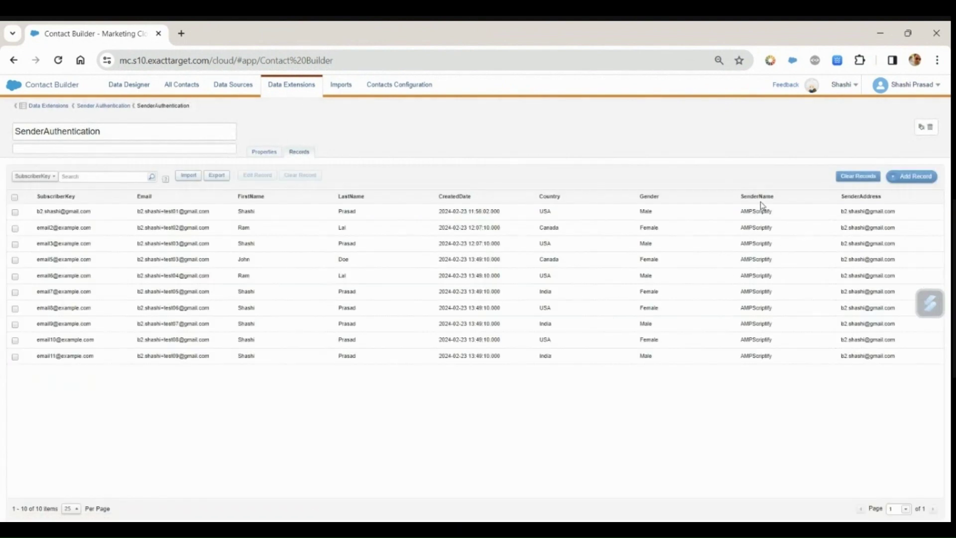
Step: Highlight the first record's AMPScriptify sender name and its sender address
{"action": "triple_click", "coordinate": [754, 211]}
{"action": "left_click", "coordinate": [853, 211]}
{"action": "left_click_drag", "start_coordinate": [843, 210], "coordinate": [901, 222]}
{"action": "left_click", "coordinate": [901, 222]}
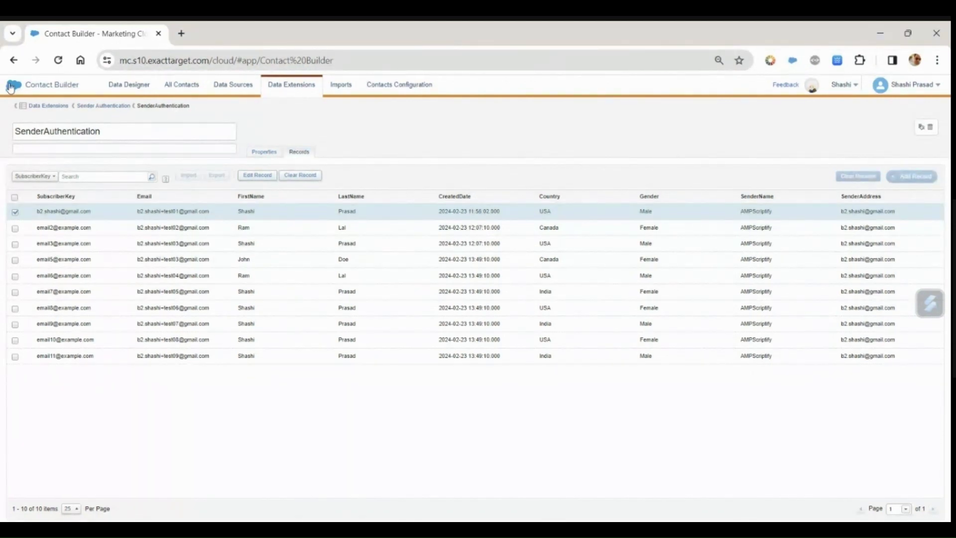
{"action": "mouse_move", "coordinate": [10, 84]}
{"action": "mouse_move", "coordinate": [326, 144]}
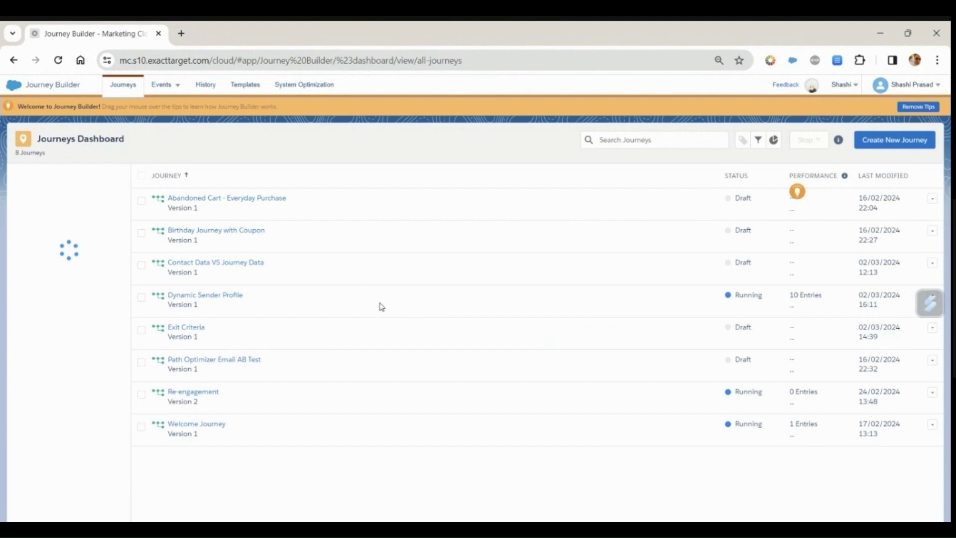
Step: Create a new multi-step journey named 'Sender Authetication Profile'
{"action": "left_click", "coordinate": [900, 144]}
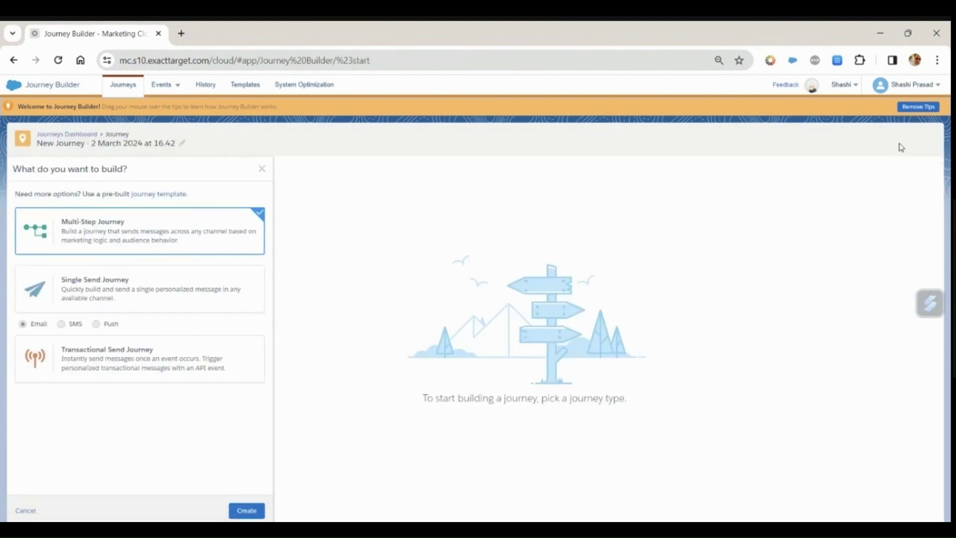
{"action": "left_click", "coordinate": [246, 510]}
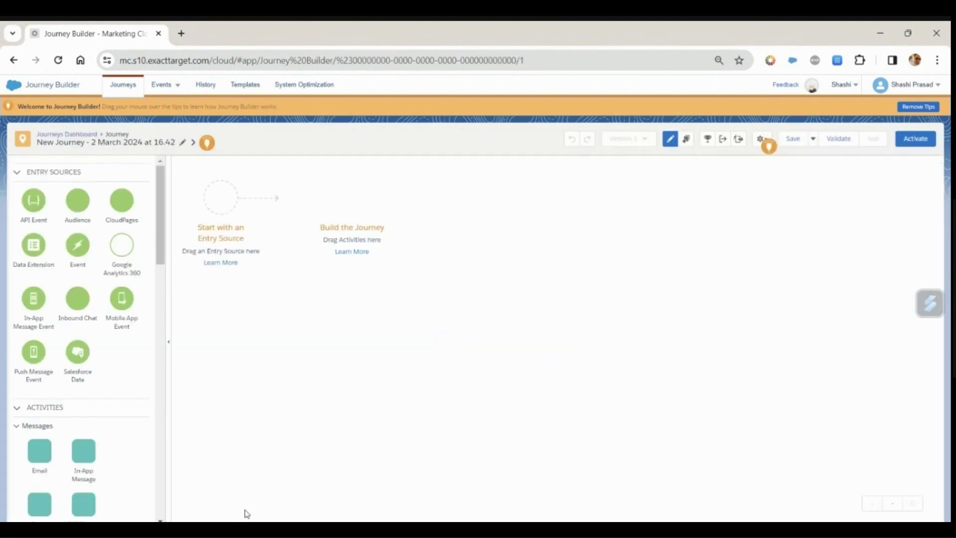
{"action": "left_click", "coordinate": [182, 144]}
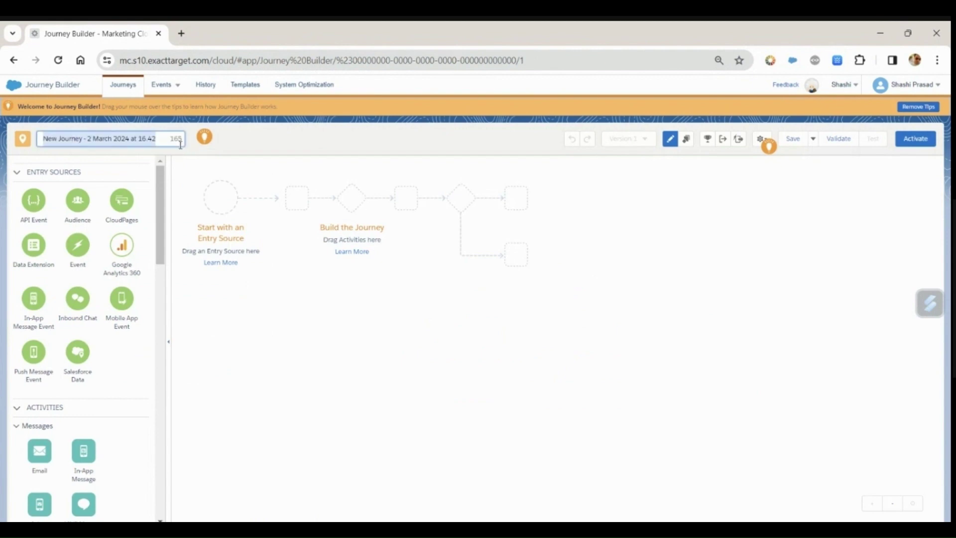
{"action": "type", "text": "Sender  Authetication Profil"}
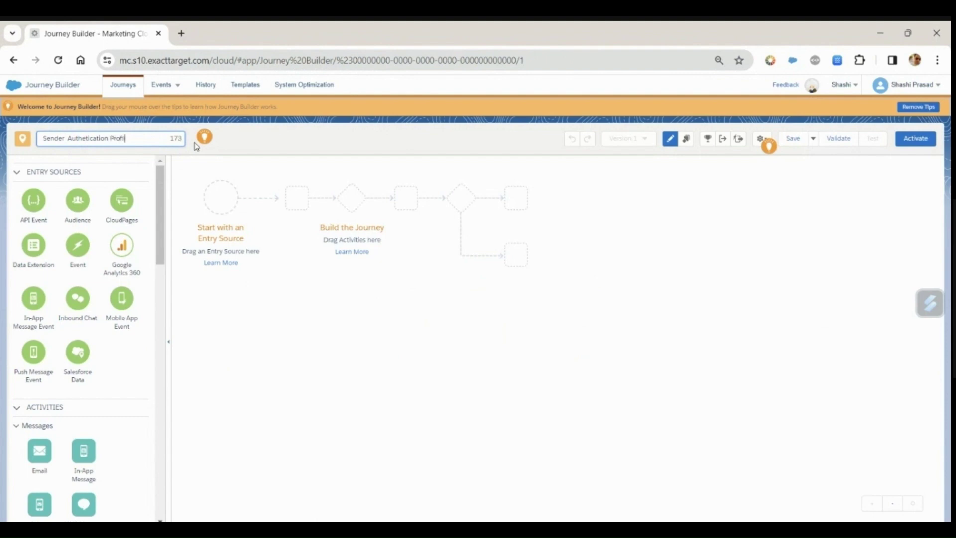
{"action": "type", "text": "e"}
{"action": "key", "text": "Return"}
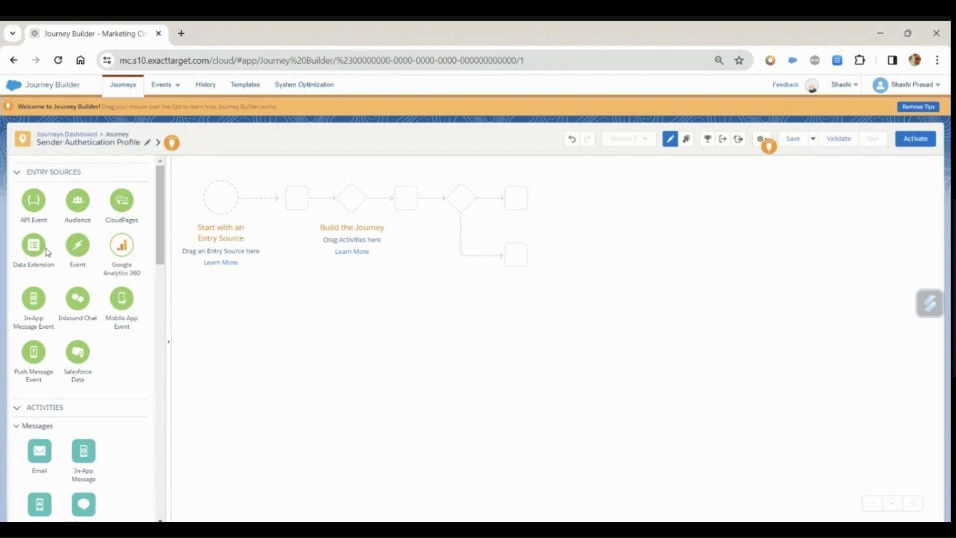
Step: Add a Data Extension entry source using the SenderAuthentication data extension
{"action": "left_click_drag", "start_coordinate": [28, 249], "coordinate": [216, 208]}
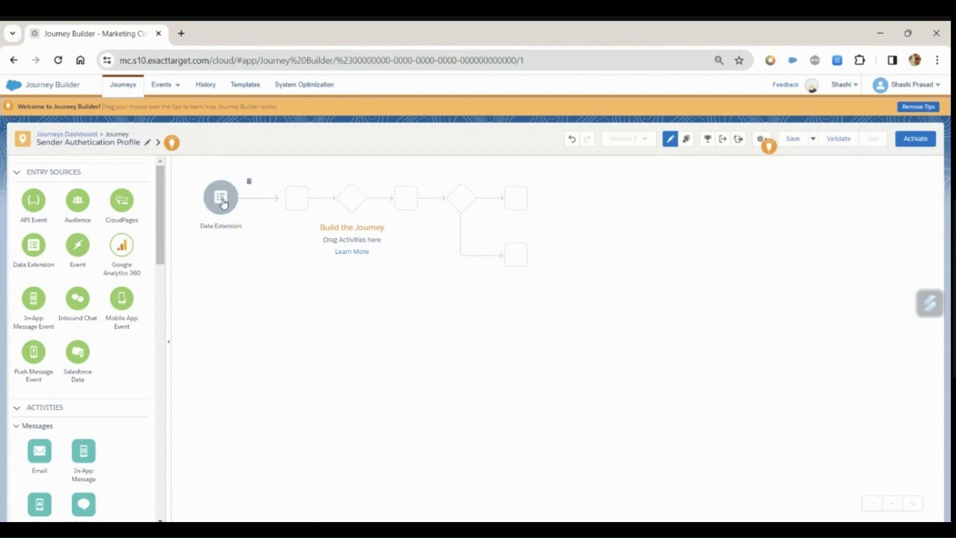
{"action": "left_click", "coordinate": [217, 204]}
{"action": "left_click", "coordinate": [209, 347]}
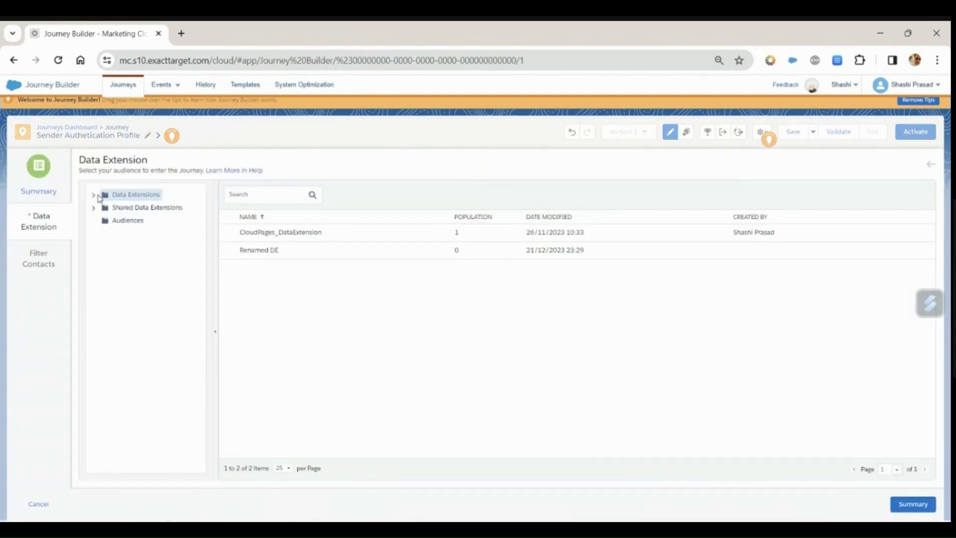
{"action": "left_click", "coordinate": [92, 197]}
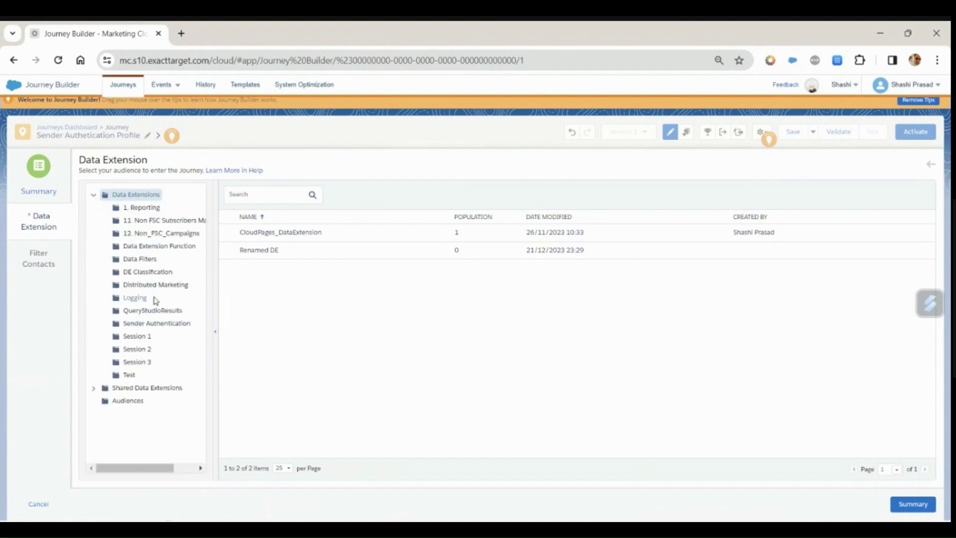
{"action": "left_click", "coordinate": [156, 324]}
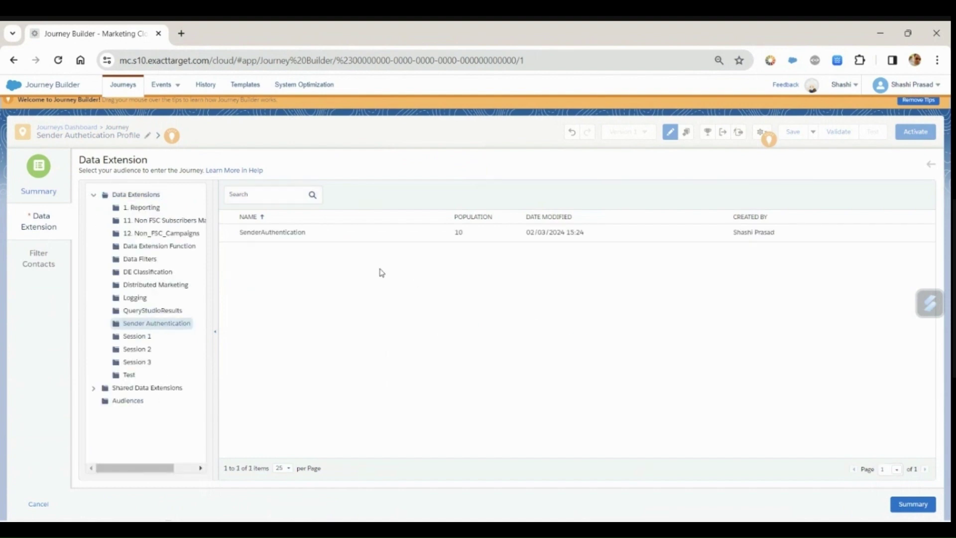
{"action": "left_click", "coordinate": [341, 240]}
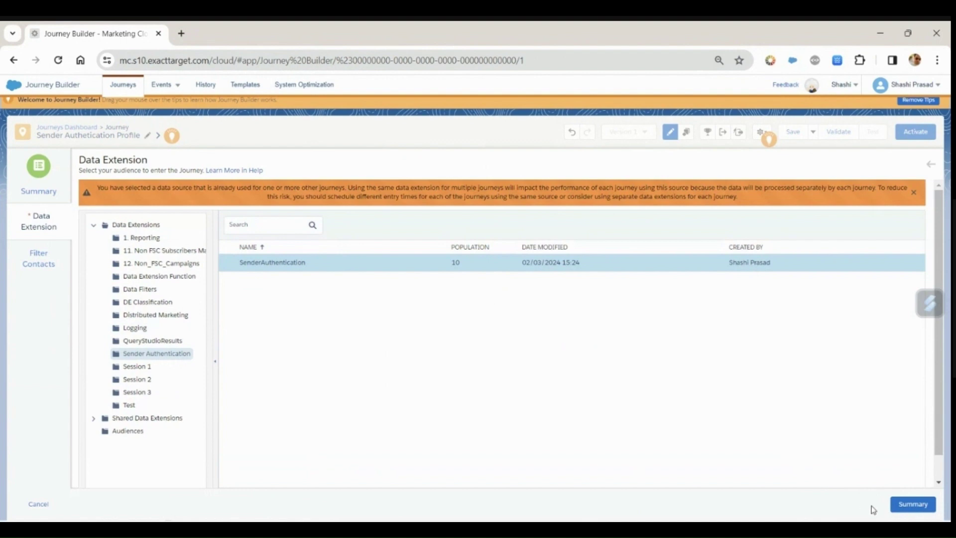
{"action": "left_click", "coordinate": [913, 505]}
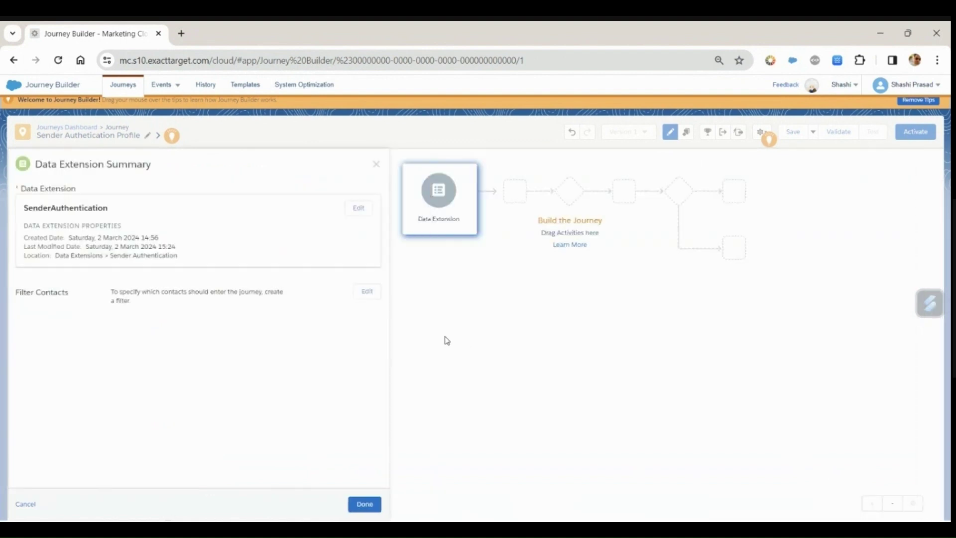
{"action": "left_click", "coordinate": [365, 504]}
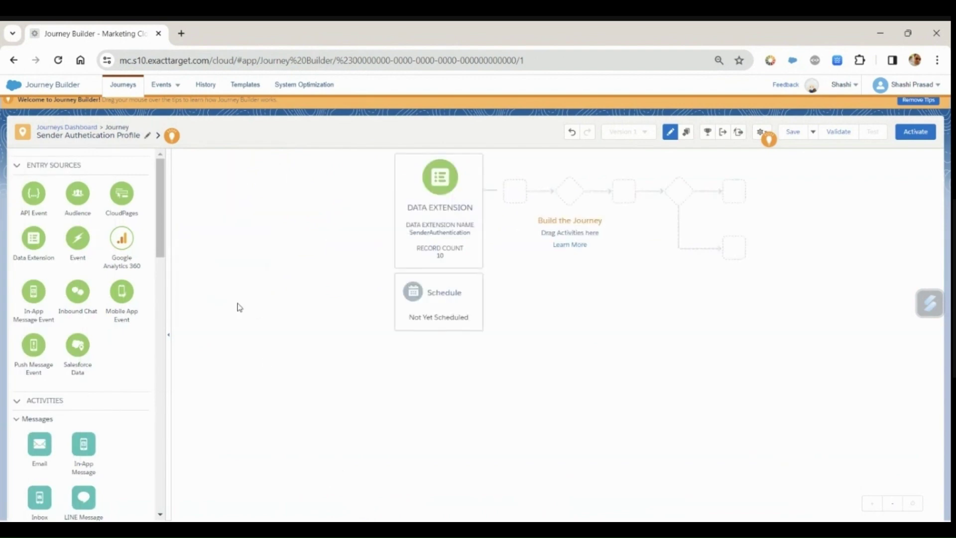
Step: Schedule the entry source to run once on activation
{"action": "left_click", "coordinate": [107, 234]}
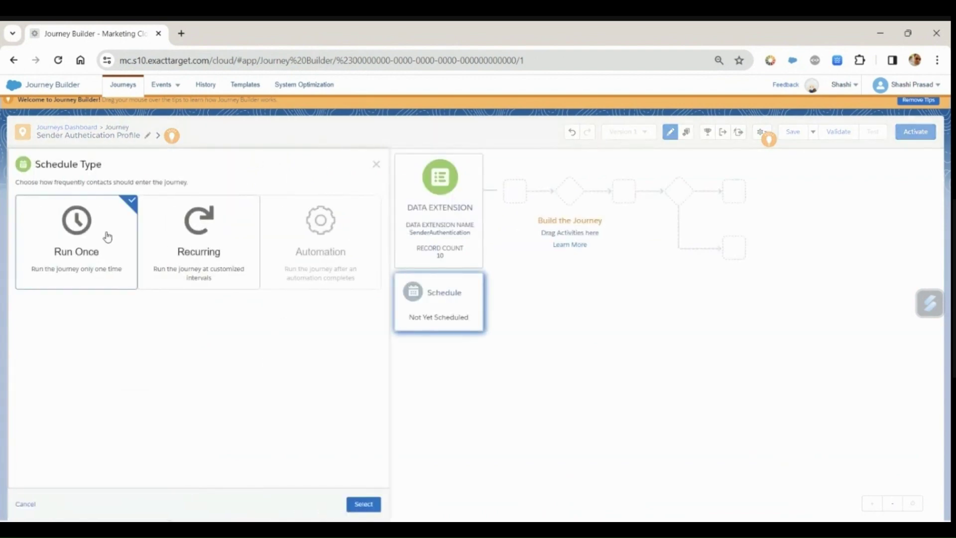
{"action": "left_click", "coordinate": [364, 504]}
{"action": "left_click", "coordinate": [369, 508]}
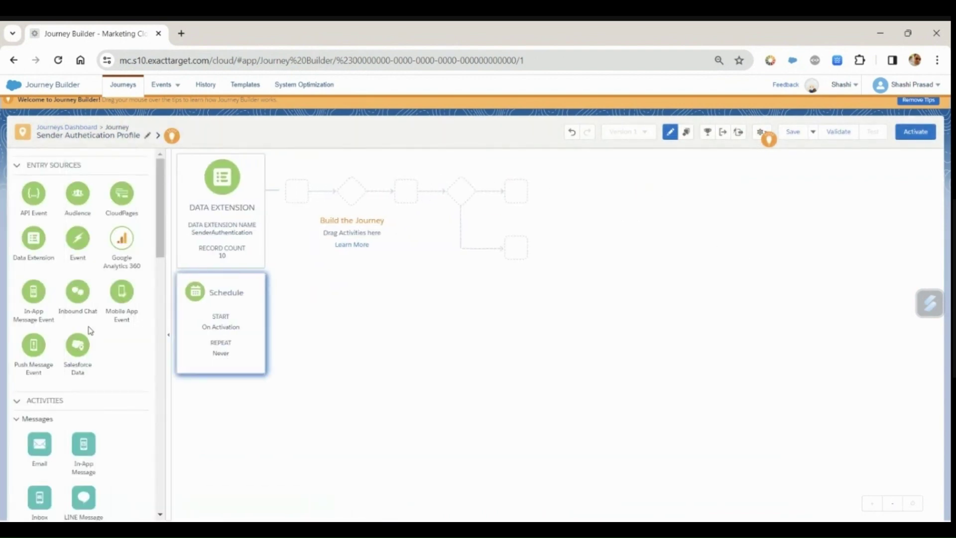
Step: Add an Email step before the wait and delete the extra wait step
{"action": "left_click_drag", "start_coordinate": [55, 454], "coordinate": [285, 202]}
{"action": "left_click_drag", "start_coordinate": [40, 444], "coordinate": [338, 195]}
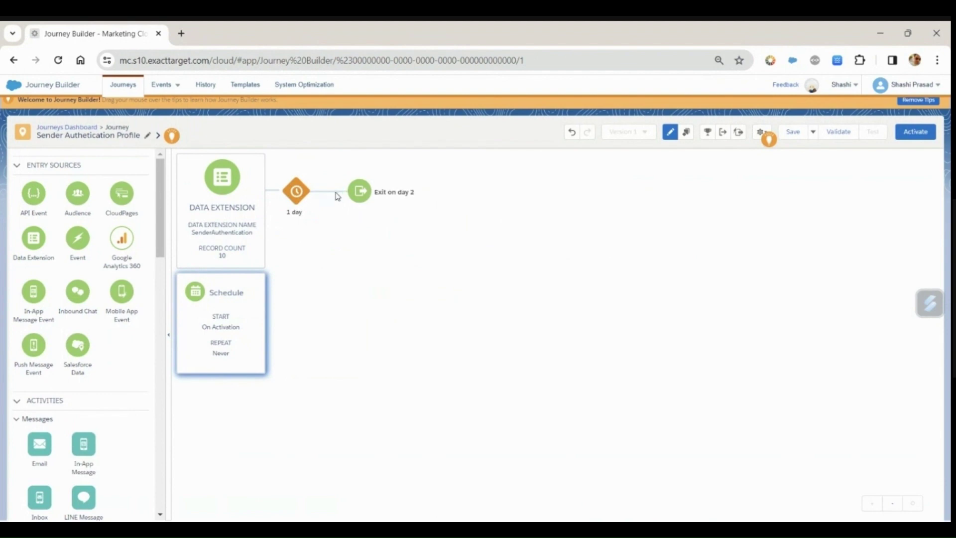
{"action": "left_click", "coordinate": [310, 183]}
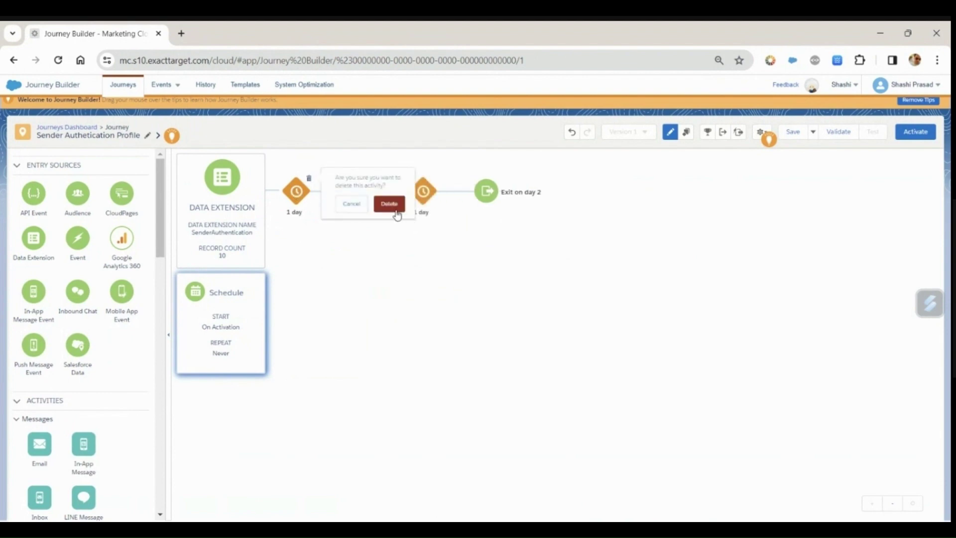
{"action": "left_click", "coordinate": [389, 204]}
Step: Select the existing Happy Birthday email as the Email step's message
{"action": "left_click", "coordinate": [291, 201]}
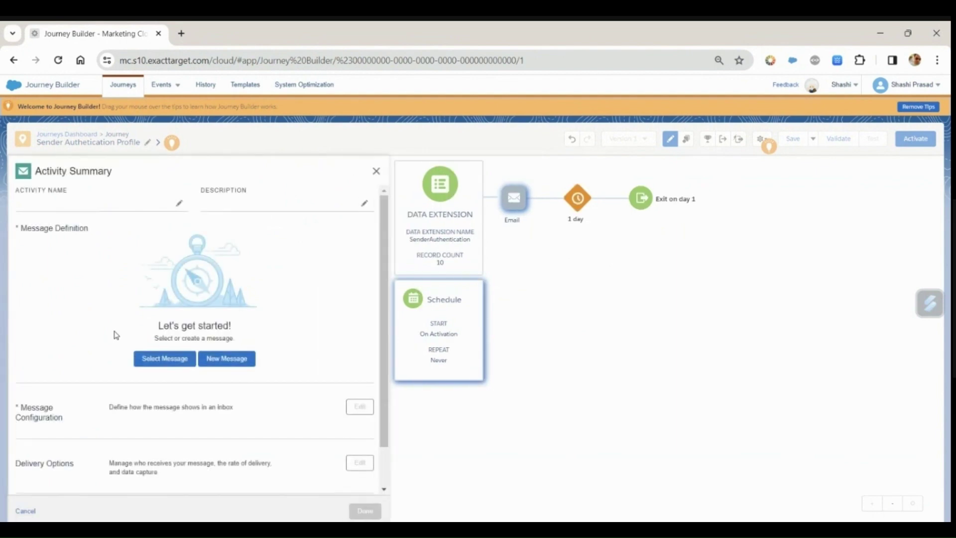
{"action": "left_click", "coordinate": [172, 363]}
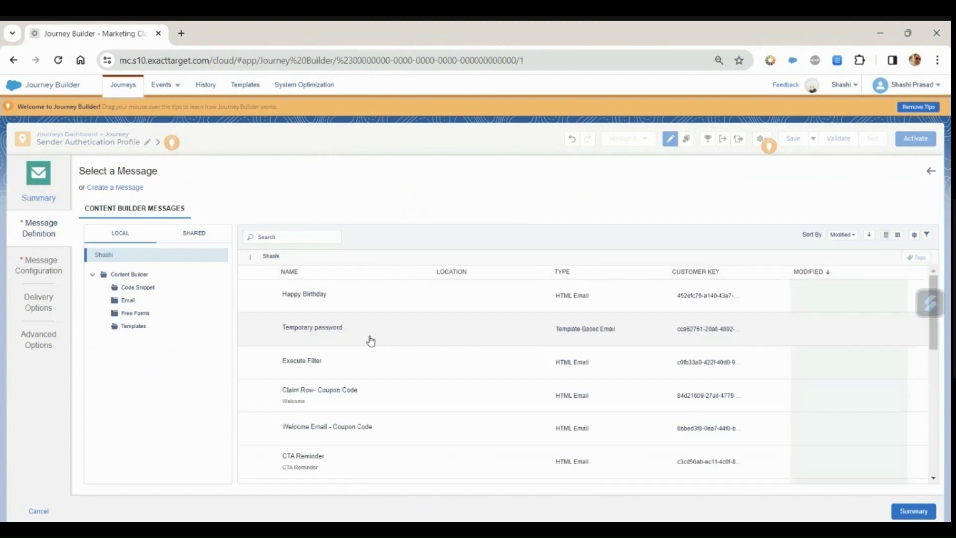
{"action": "left_click", "coordinate": [337, 297]}
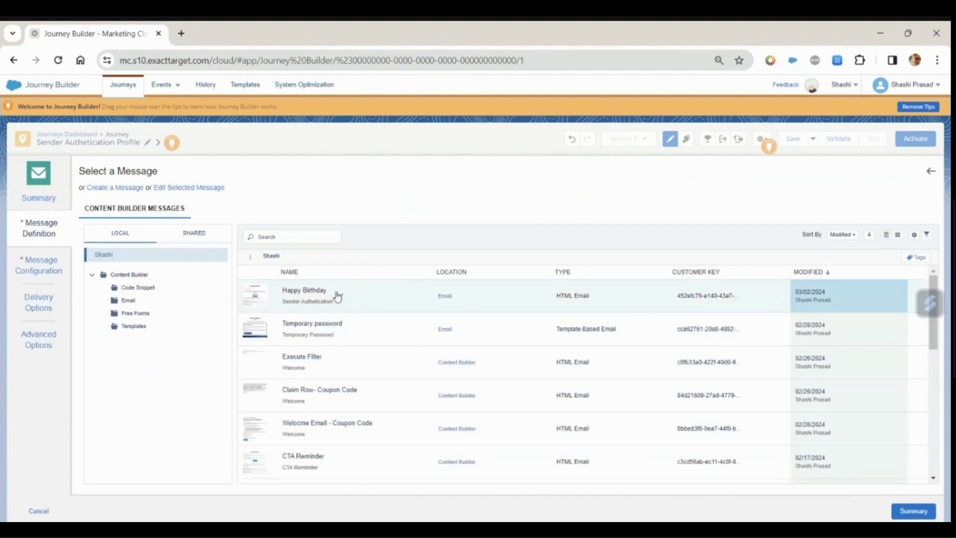
{"action": "left_click", "coordinate": [913, 511]}
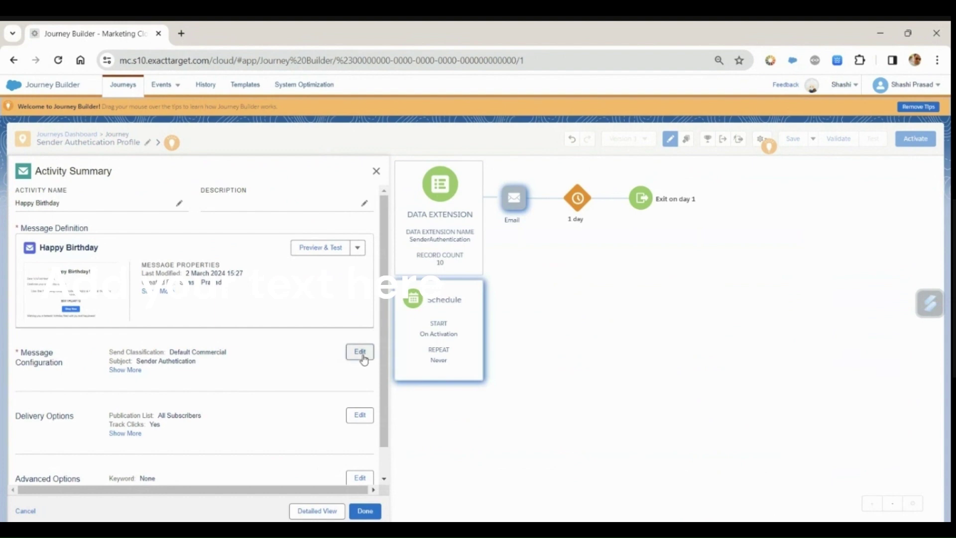
Step: Use the Dynamic Sender Profile and set the subject to 'Is this send Okay!'
{"action": "left_click", "coordinate": [359, 351]}
{"action": "left_click", "coordinate": [220, 253]}
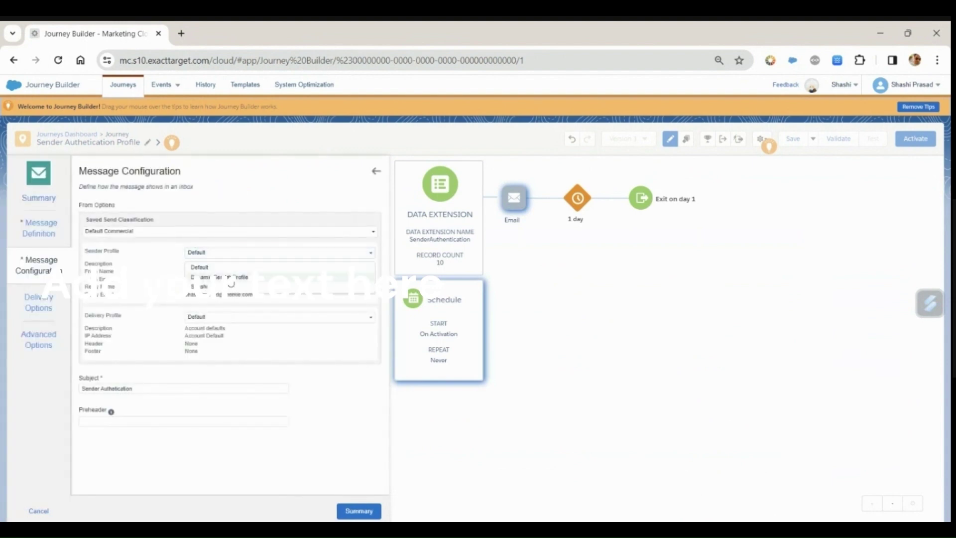
{"action": "left_click", "coordinate": [229, 276]}
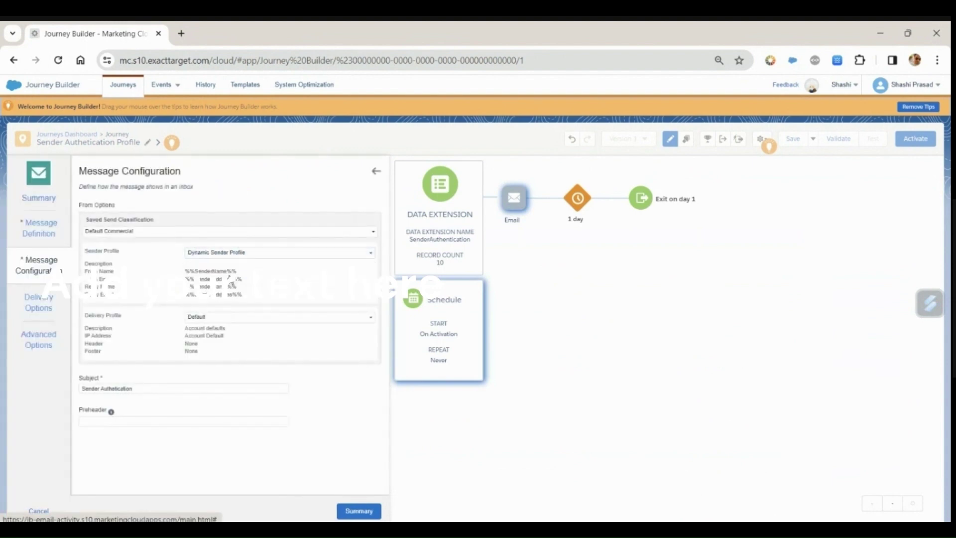
{"action": "left_click", "coordinate": [141, 389]}
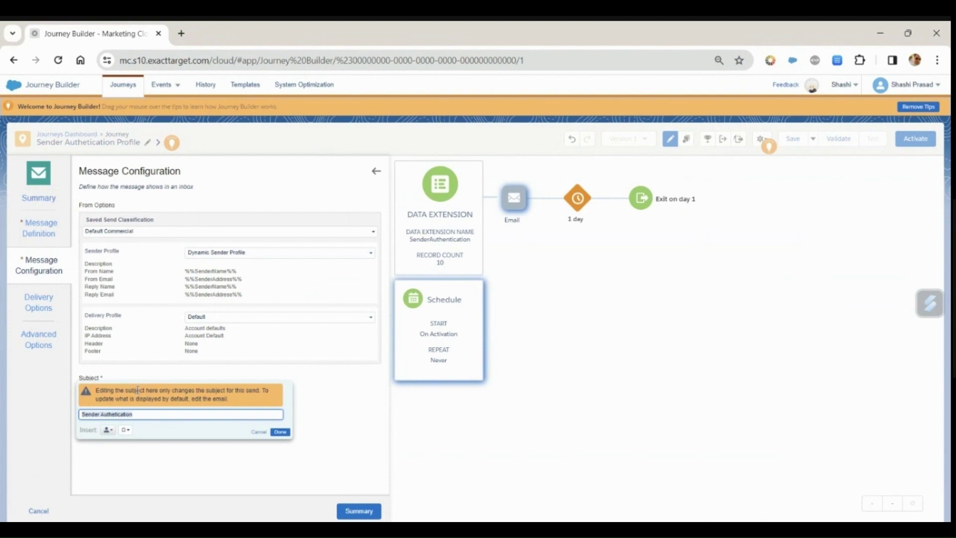
{"action": "type", "text": "S"}
{"action": "left_click", "coordinate": [280, 432]}
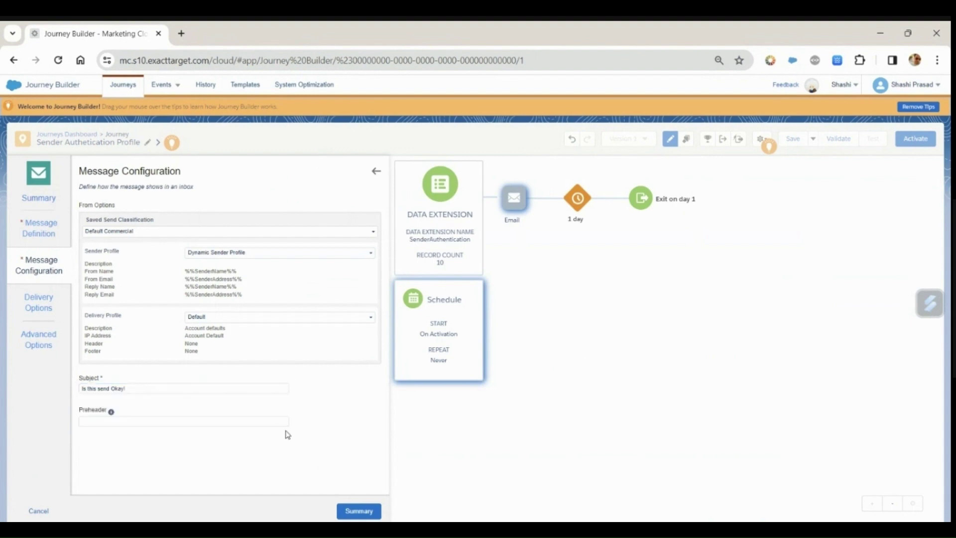
{"action": "left_click", "coordinate": [358, 511]}
{"action": "left_click", "coordinate": [364, 512]}
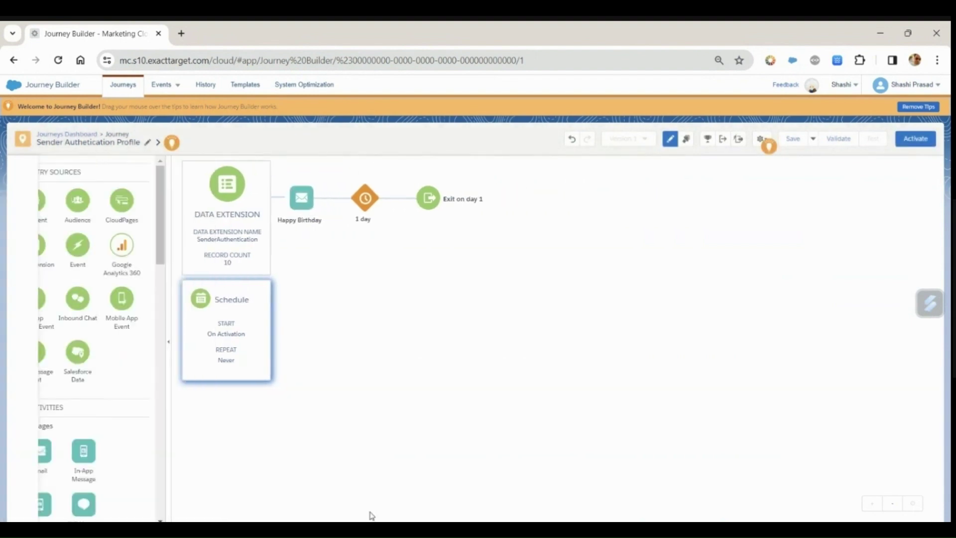
Step: Allow contacts to re-enter anytime, use Email as default address, then begin activating the journey
{"action": "left_click", "coordinate": [760, 139]}
{"action": "left_click", "coordinate": [730, 165]}
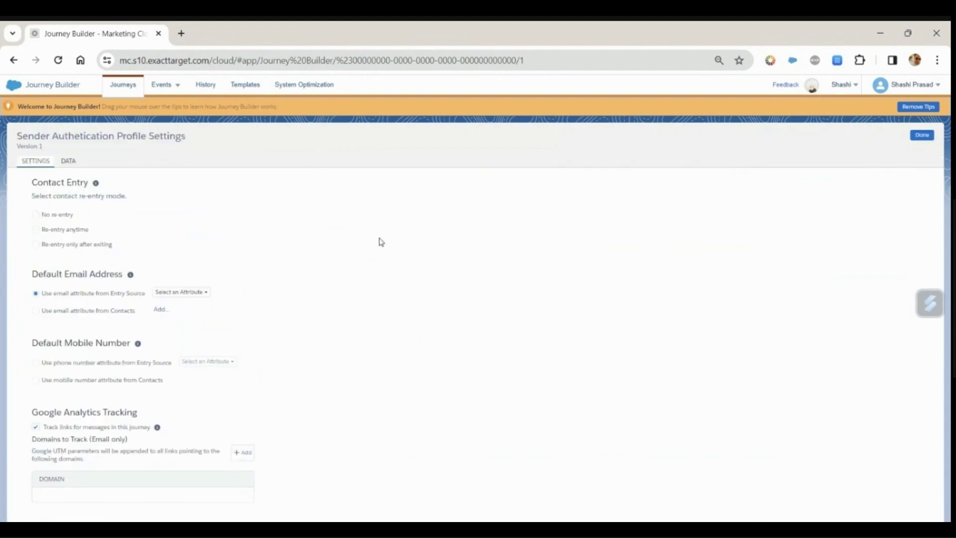
{"action": "left_click", "coordinate": [57, 229]}
{"action": "left_click", "coordinate": [190, 294]}
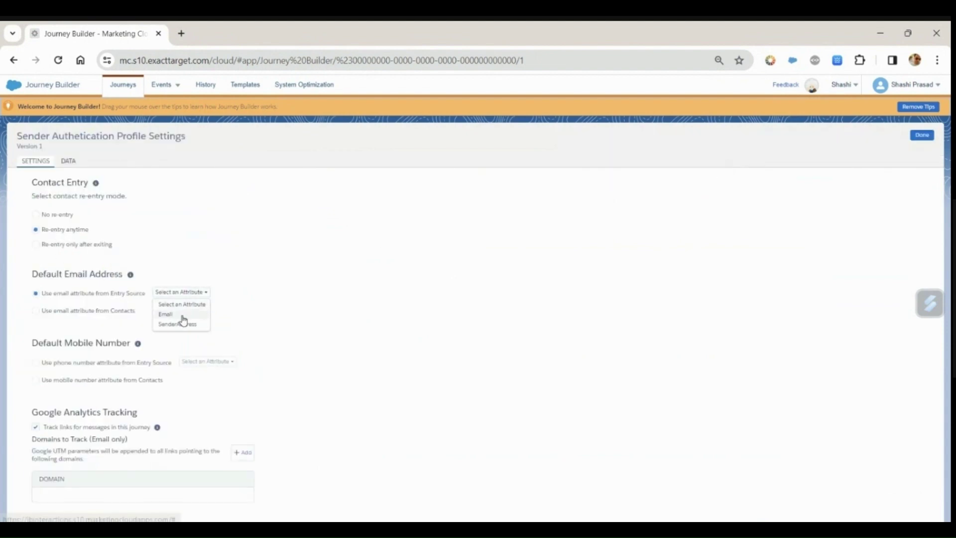
{"action": "left_click", "coordinate": [182, 316]}
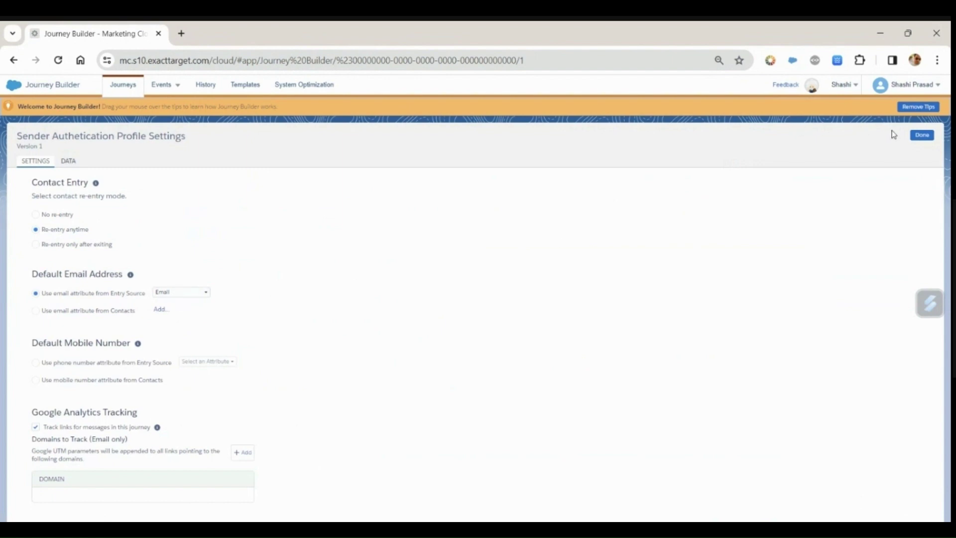
{"action": "left_click", "coordinate": [921, 136]}
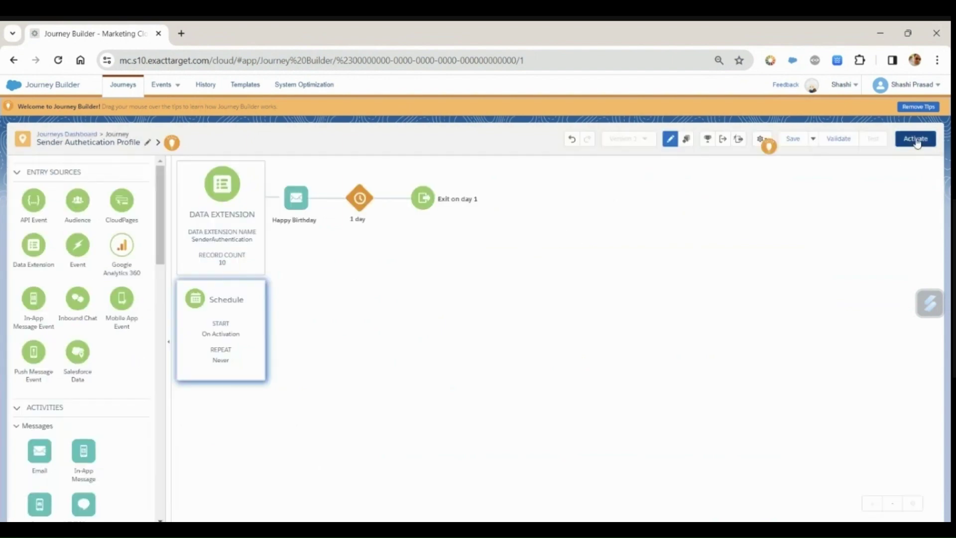
{"action": "left_click", "coordinate": [918, 143]}
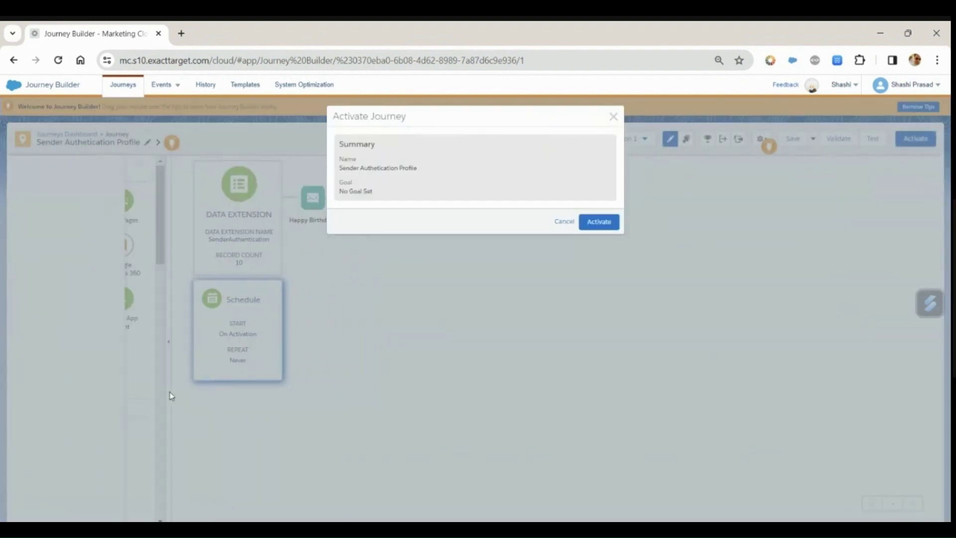
Step: Activate the journey, reload it, and view entry results showing 10 contacts evaluated
{"action": "left_click", "coordinate": [606, 222]}
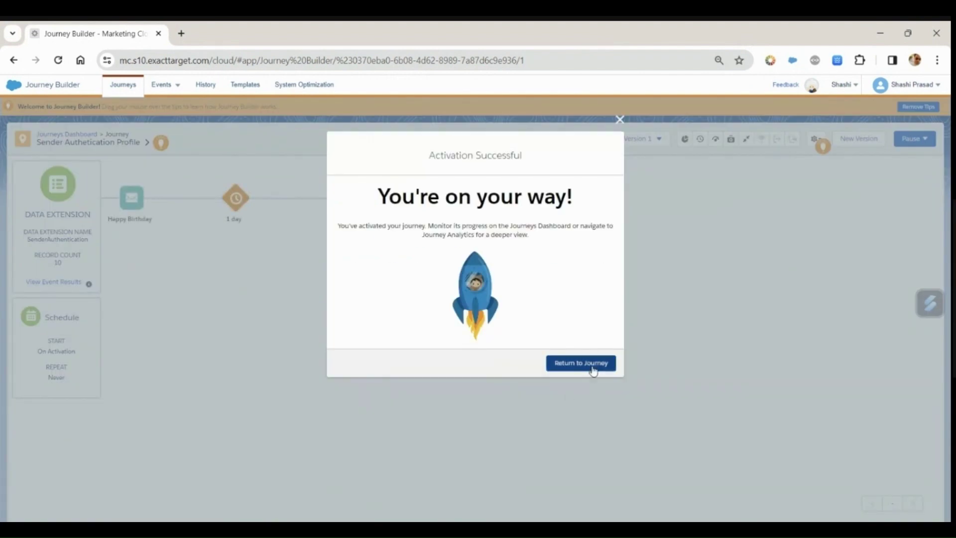
{"action": "left_click", "coordinate": [593, 368]}
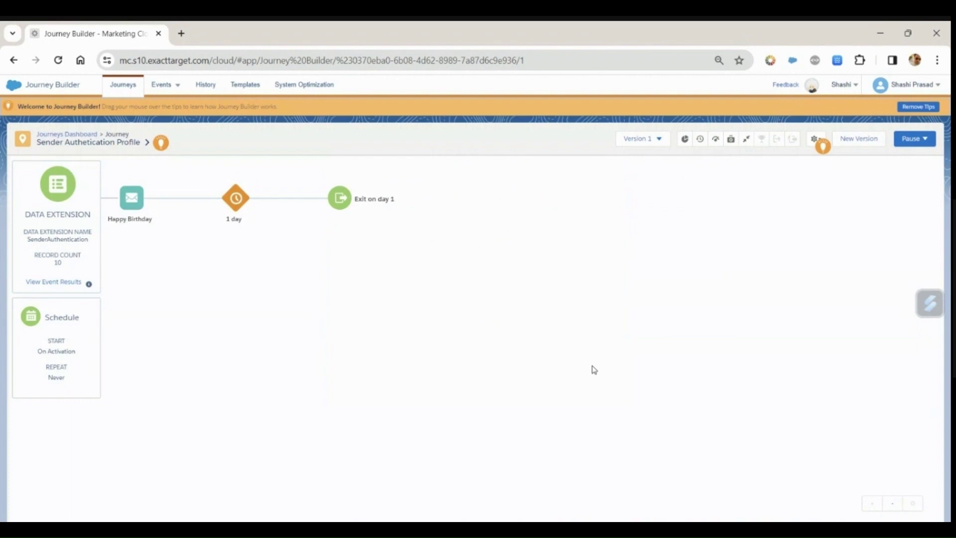
{"action": "left_click", "coordinate": [58, 60]}
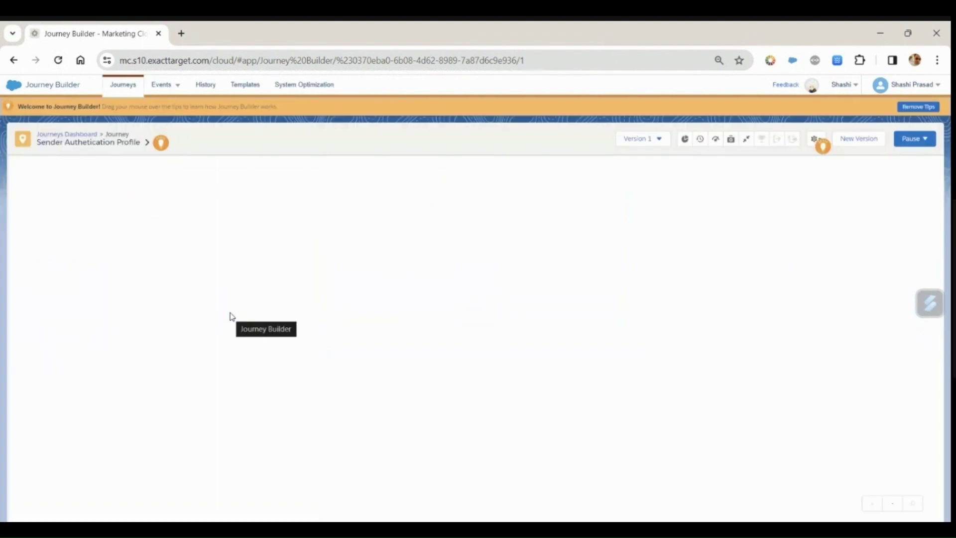
{"action": "left_click", "coordinate": [56, 283]}
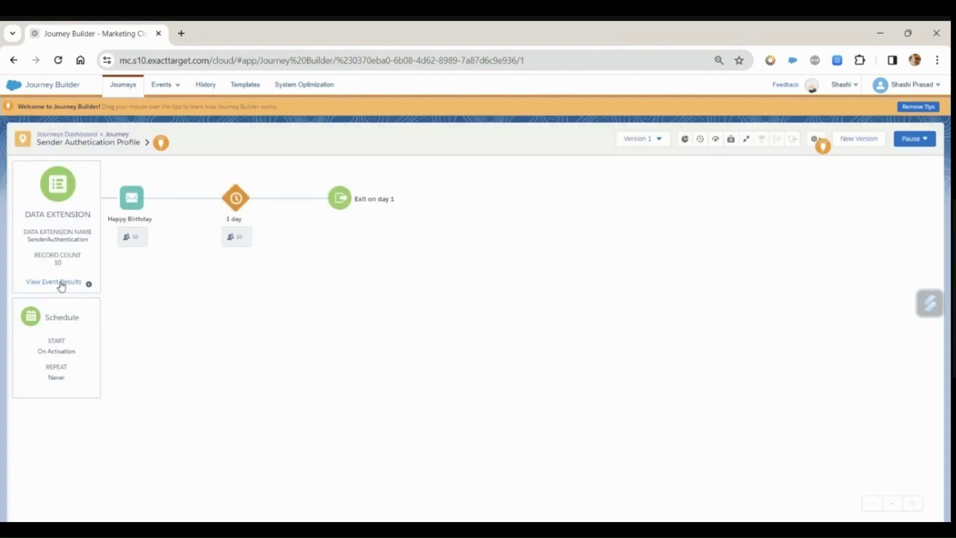
{"action": "left_click", "coordinate": [58, 282]}
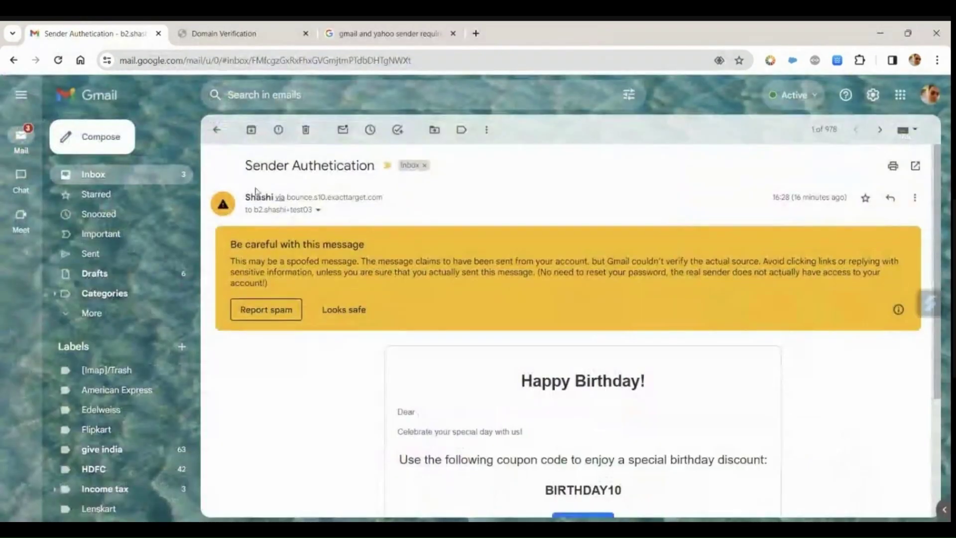
Step: In Gmail, show the Promotions tab listing the 'Is this send Okay!' emails
{"action": "left_click", "coordinate": [640, 451]}
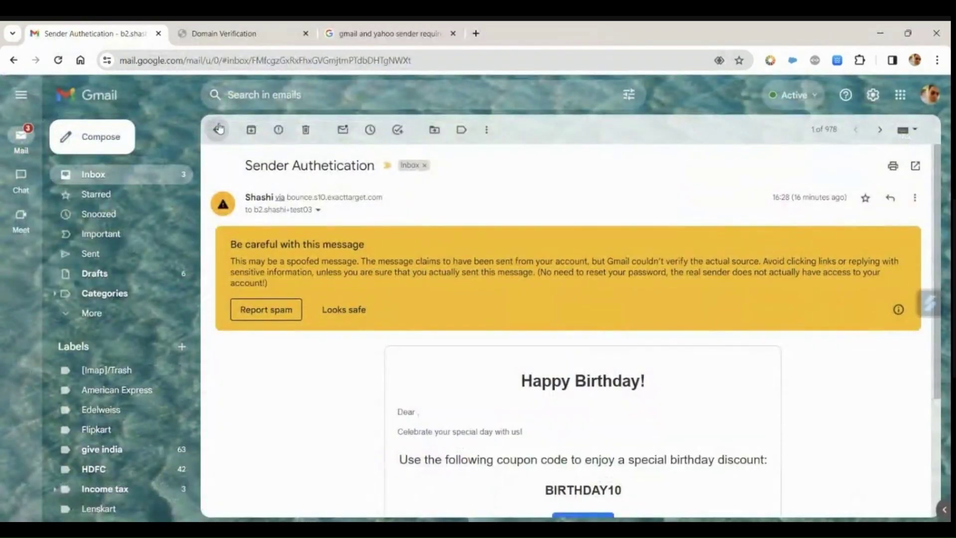
{"action": "left_click", "coordinate": [219, 129]}
{"action": "left_click", "coordinate": [380, 166]}
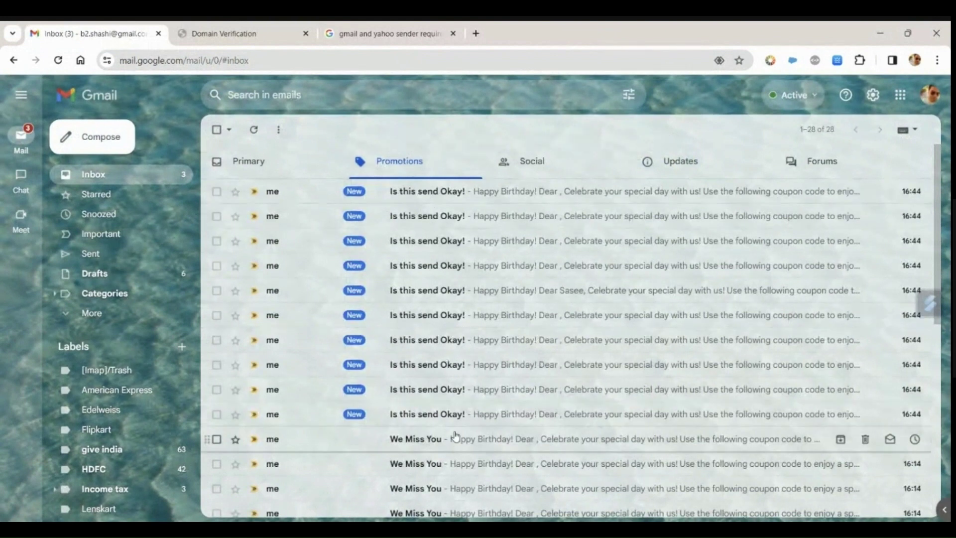
{"action": "left_click", "coordinate": [218, 414]}
{"action": "left_click", "coordinate": [217, 390]}
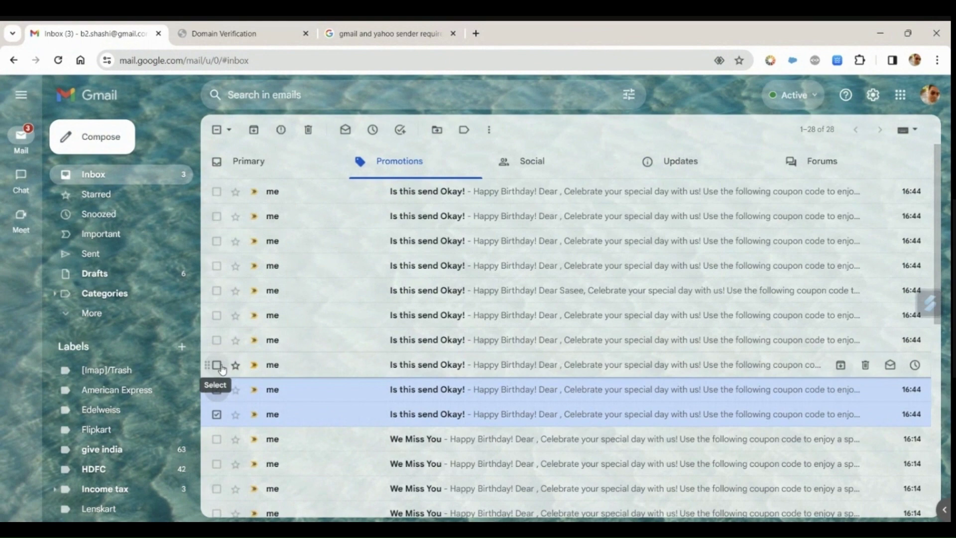
{"action": "left_click", "coordinate": [217, 390]}
{"action": "left_click", "coordinate": [217, 413]}
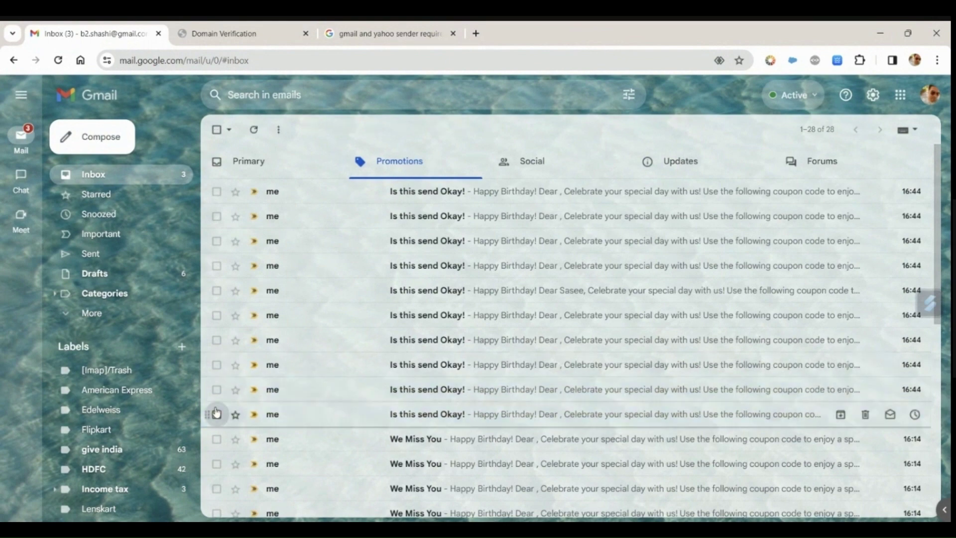
Step: Open the latest 'Is this send Okay!' email and highlight its bounce.s10.exacttarget.com sender domain
{"action": "left_click", "coordinate": [434, 200]}
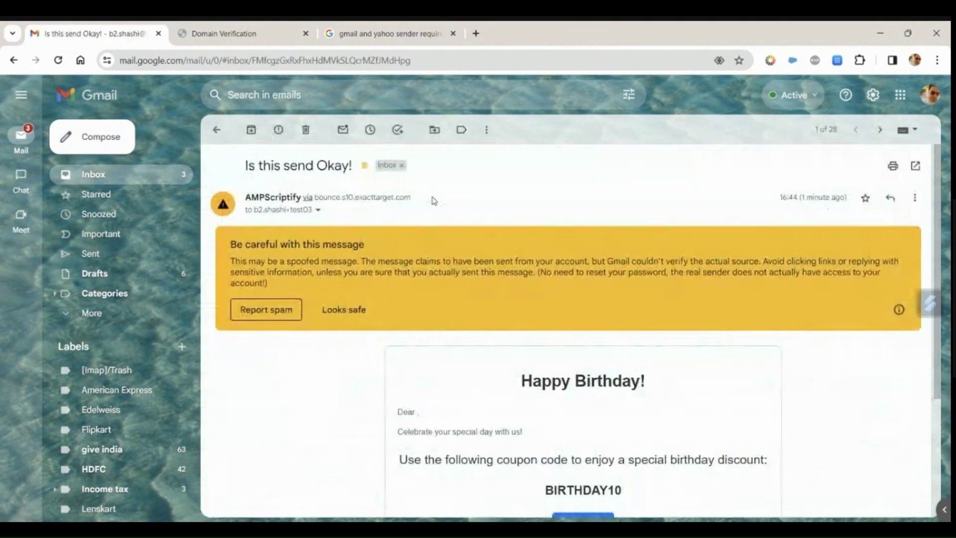
{"action": "mouse_move", "coordinate": [270, 198]}
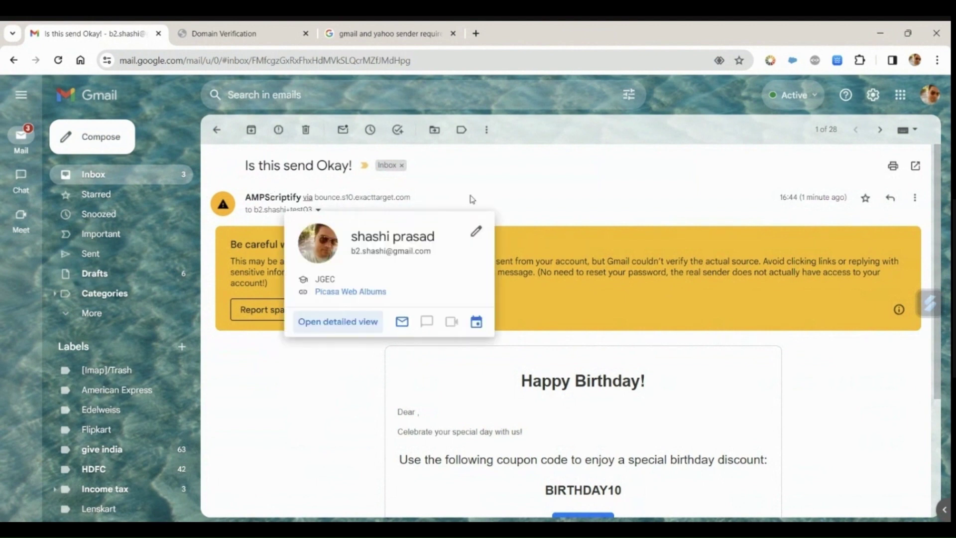
{"action": "left_click_drag", "start_coordinate": [422, 195], "coordinate": [413, 209]}
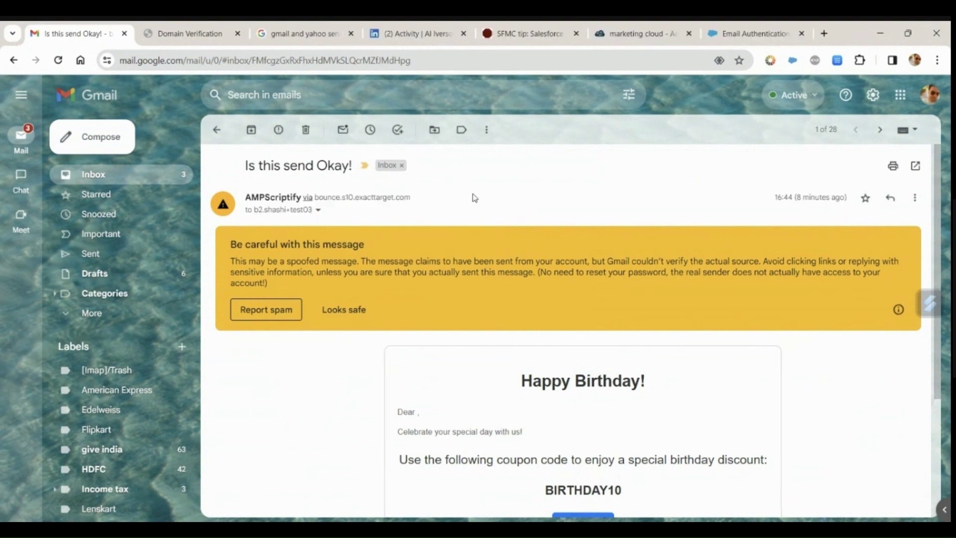
{"action": "left_click_drag", "start_coordinate": [315, 198], "coordinate": [414, 206]}
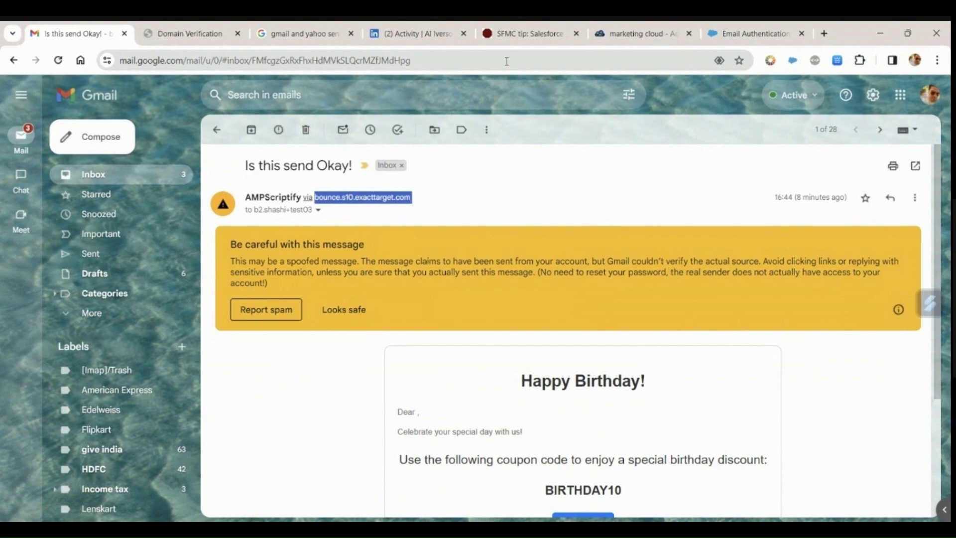
Step: Compare the spamresource SFMC tip with the Stack Exchange private-domains question, scrolling to the accepted answer
{"action": "left_click", "coordinate": [505, 36]}
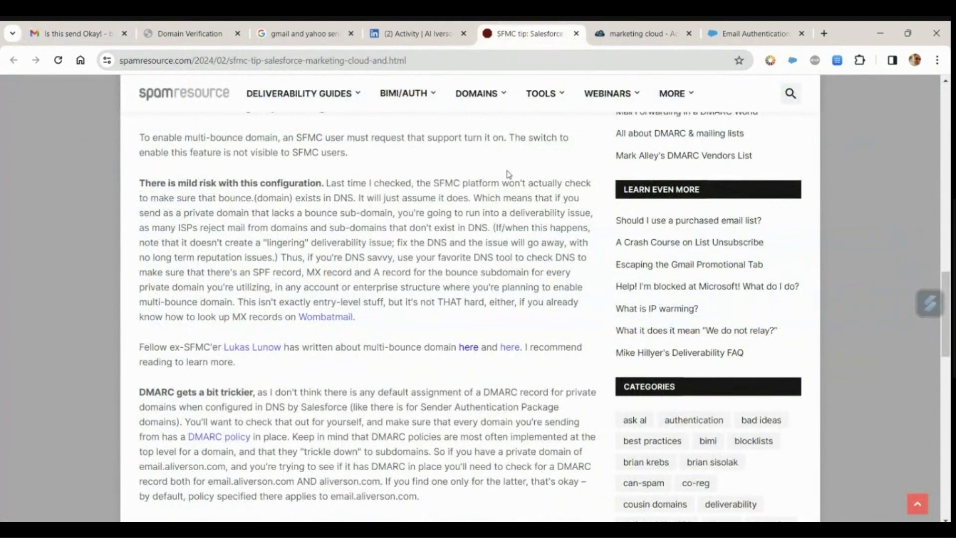
{"action": "left_click", "coordinate": [634, 35]}
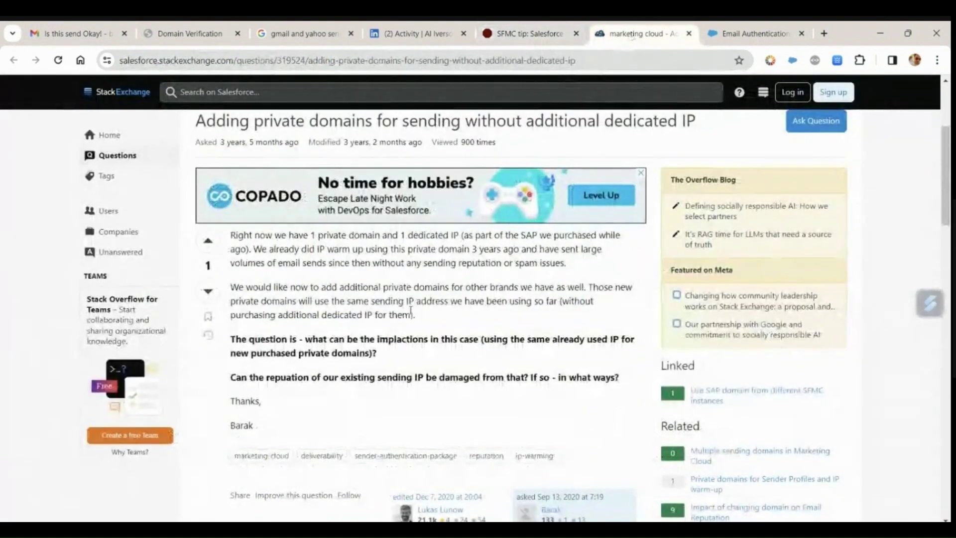
{"action": "scroll", "coordinate": [411, 311], "scroll_direction": "down", "scroll_amount": 5}
{"action": "left_click", "coordinate": [498, 31]}
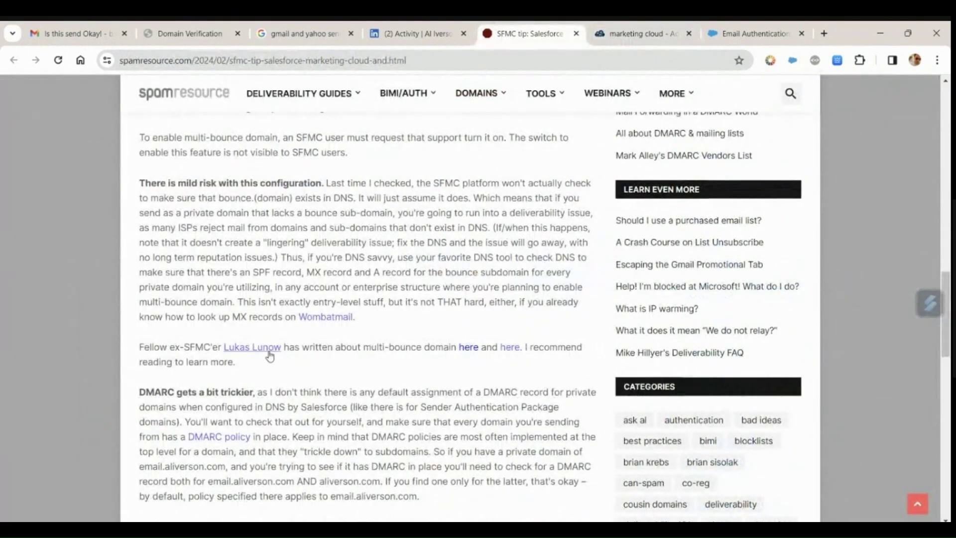
{"action": "left_click", "coordinate": [642, 34]}
{"action": "scroll", "coordinate": [433, 325], "scroll_direction": "down", "scroll_amount": 4}
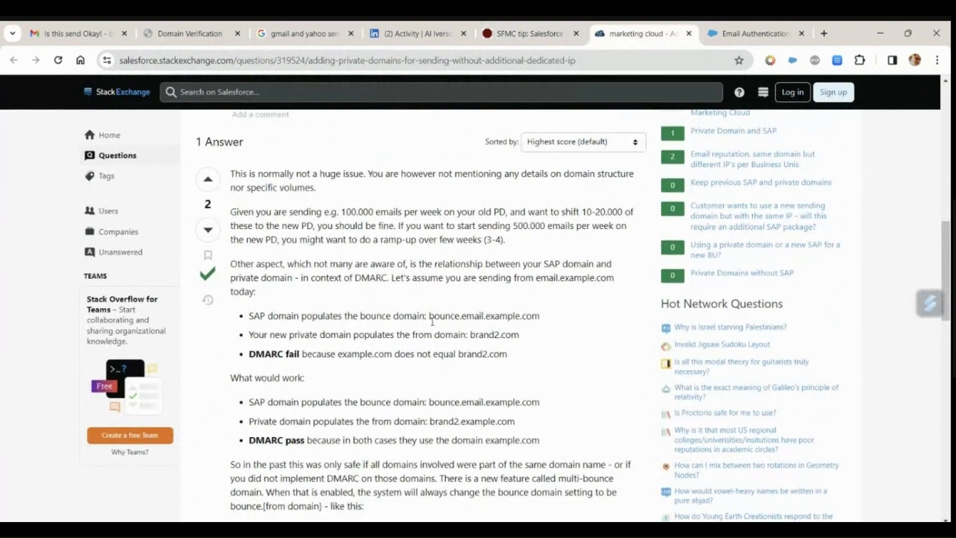
{"action": "scroll", "coordinate": [433, 321], "scroll_direction": "down", "scroll_amount": 1}
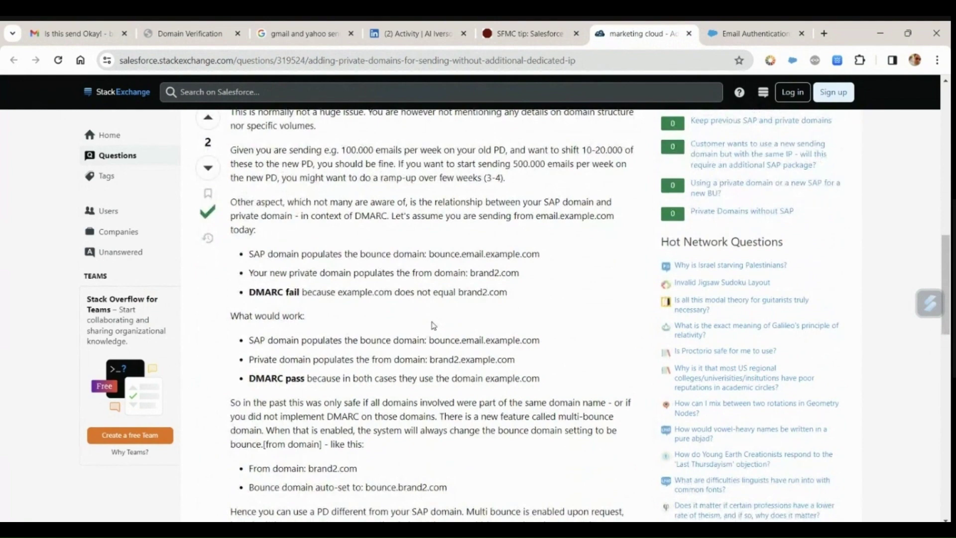
{"action": "scroll", "coordinate": [433, 326], "scroll_direction": "down", "scroll_amount": 1}
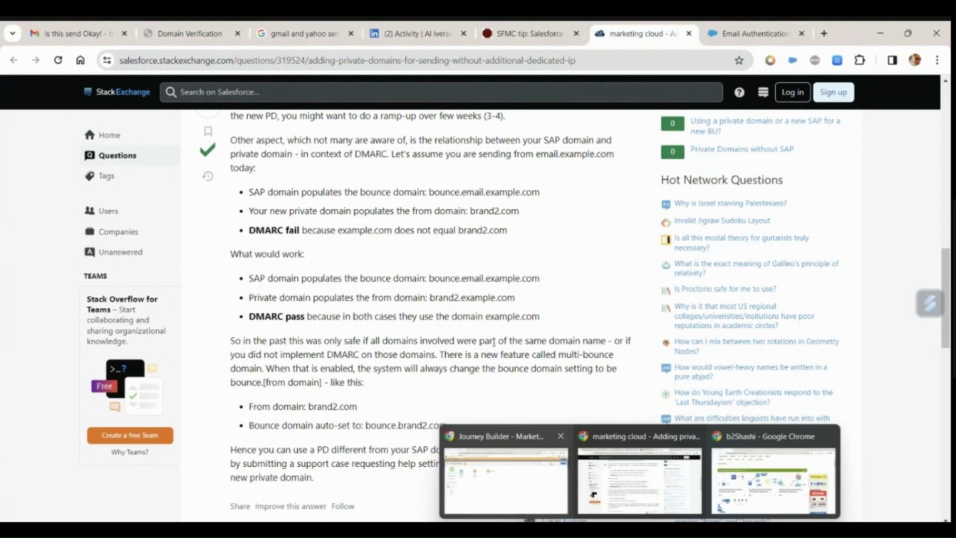
Step: Bring the Journey Builder window with the running Sender Authetication Profile journey back to front
{"action": "mouse_move", "coordinate": [640, 530]}
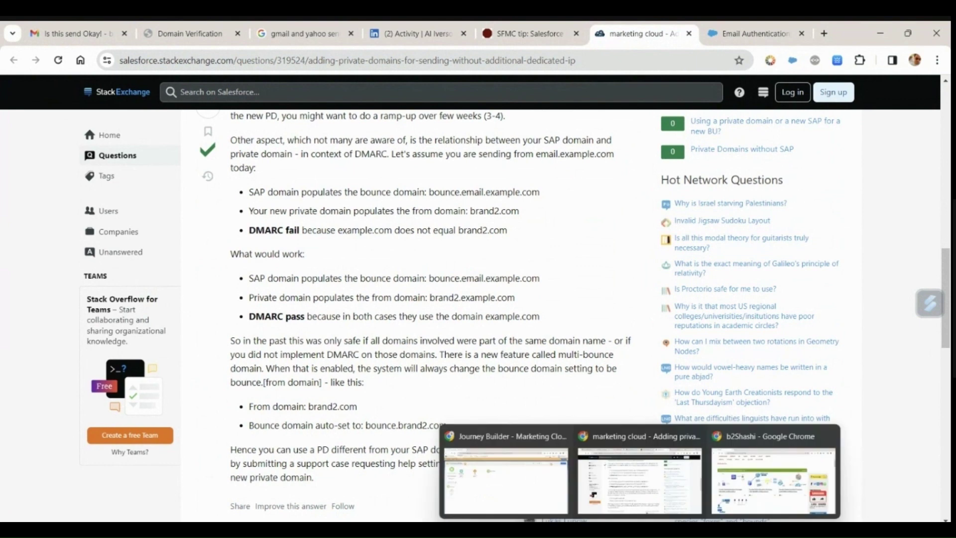
{"action": "left_click", "coordinate": [528, 496]}
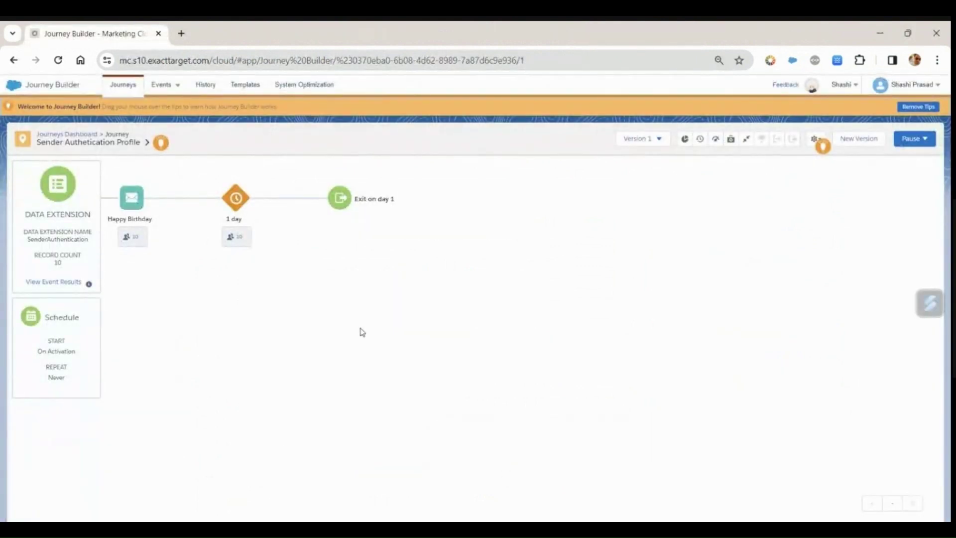